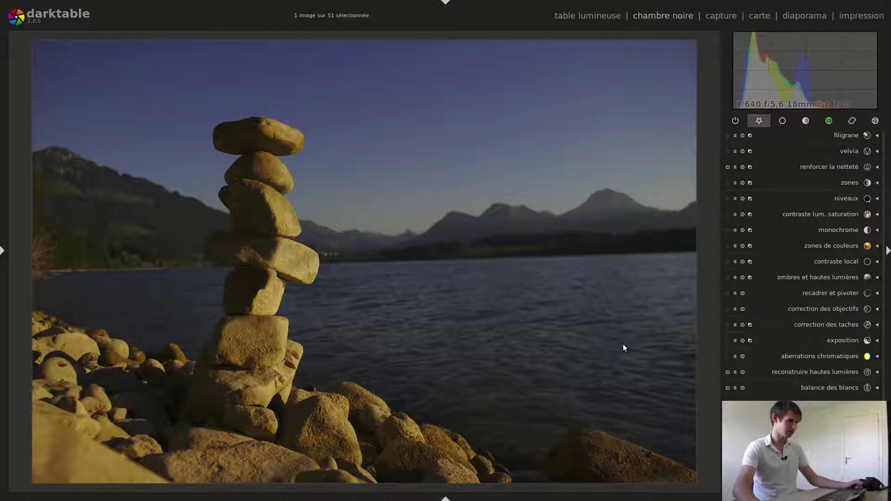
Straighten the photo along the lake's far shoreline and crop it to 16:9, HDTV with the frame slightly above centre.
click(832, 296)
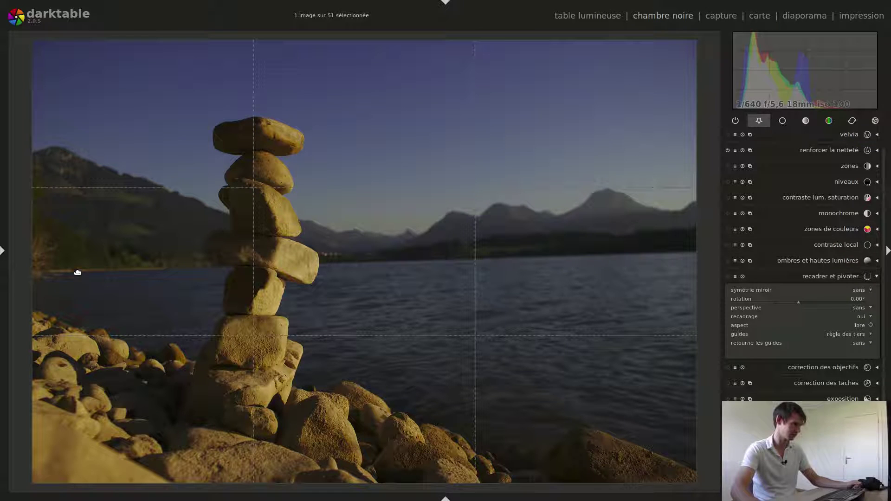
mouse_move(51, 272)
mouse_down()
mouse_move(696, 251)
mouse_move(684, 251)
mouse_up()
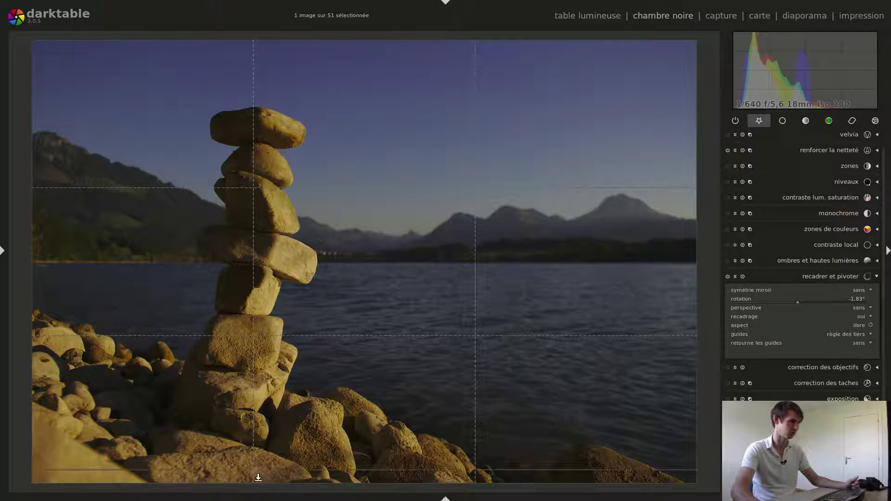
click(860, 326)
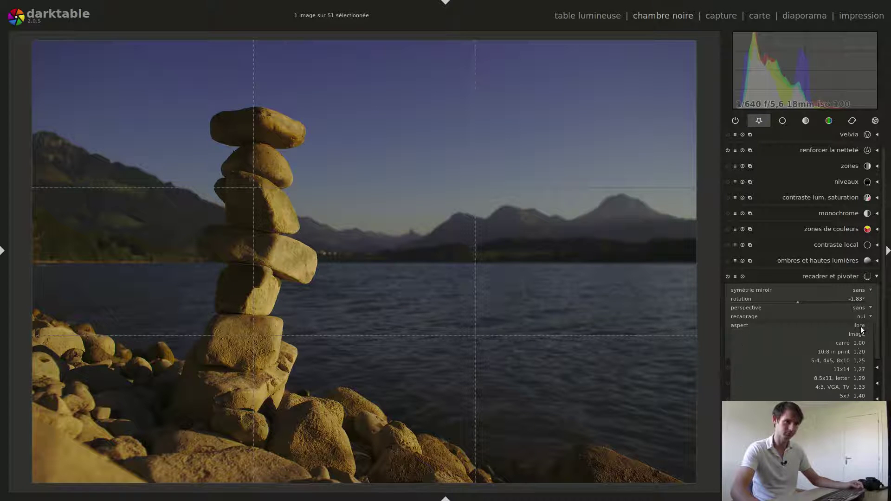
click(854, 440)
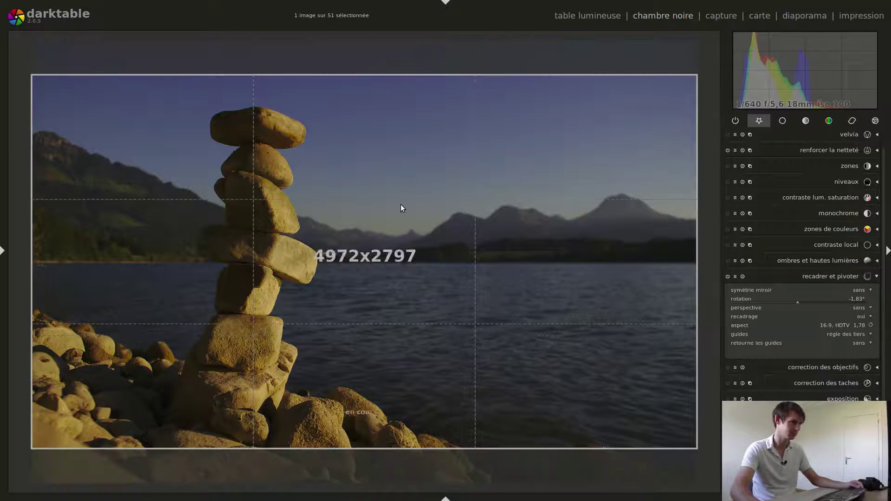
mouse_move(400, 212)
mouse_down()
mouse_move(400, 199)
mouse_move(400, 225)
mouse_up()
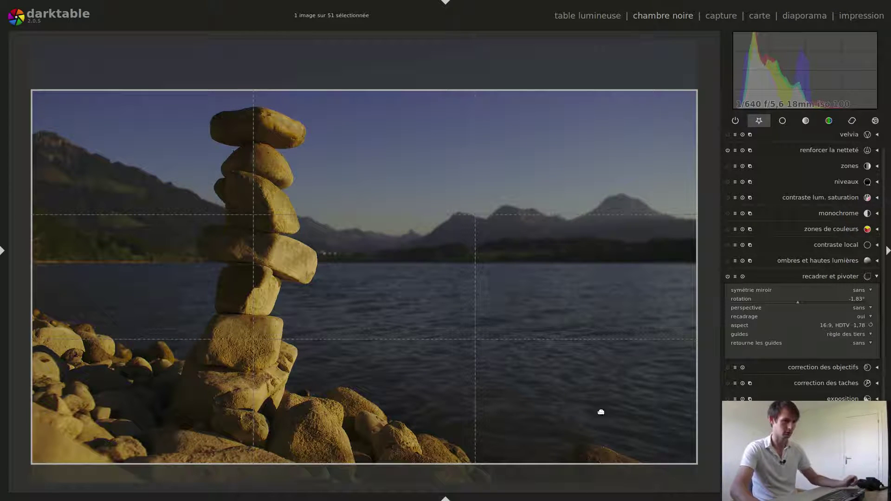
drag(396, 322, 393, 317)
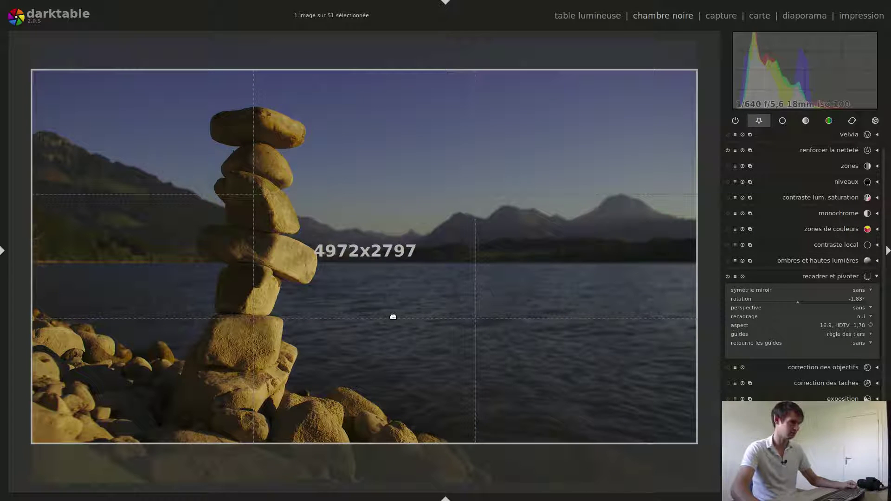
drag(393, 317, 393, 316)
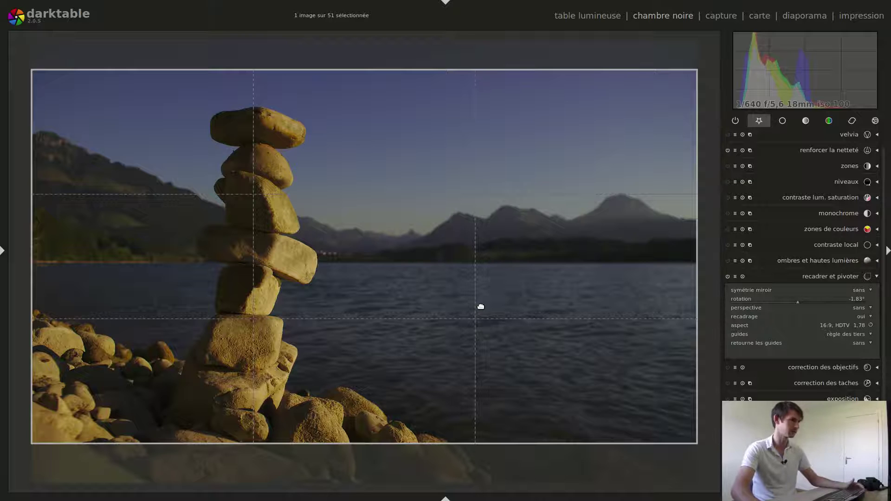
key(Return)
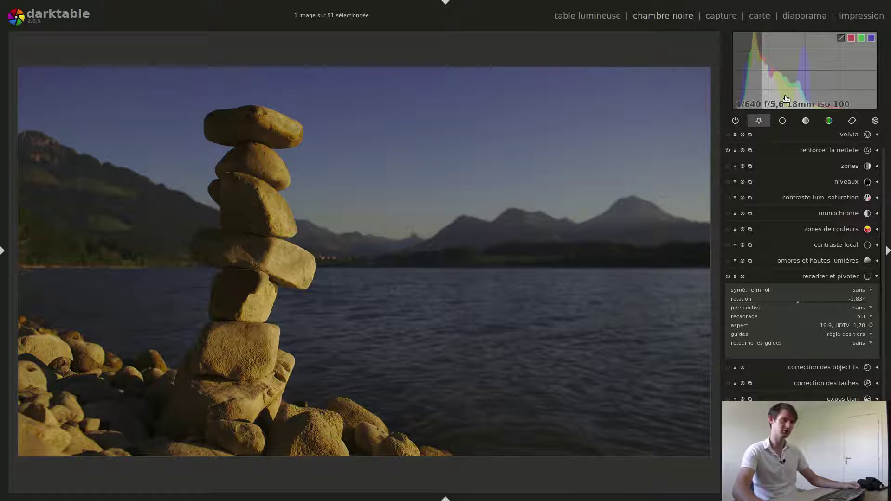
Brighten the photo by raising its exposure directly on the histogram, and collapse the crop and rotate settings.
drag(811, 102, 827, 93)
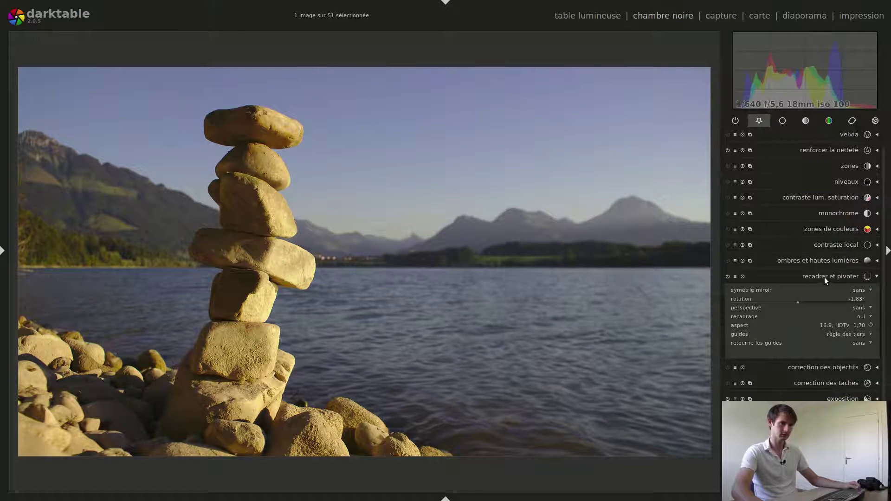
click(824, 277)
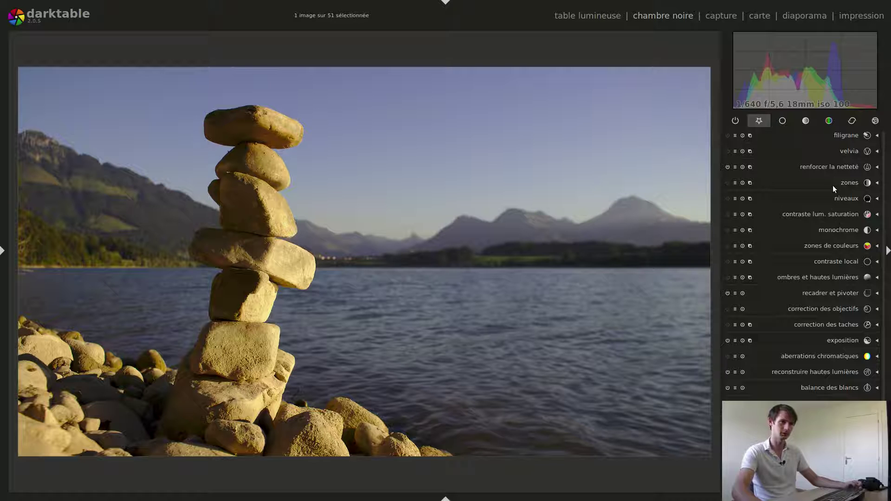
Enable shadows and highlights (ombres et hautes lumières) with gaussian softening, and compare the photo with and without the effect.
click(824, 277)
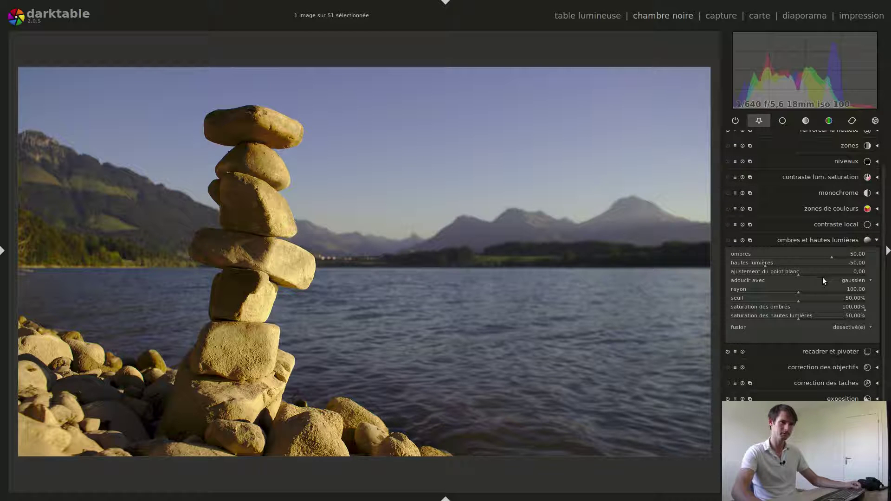
scroll(858, 280, down, 1)
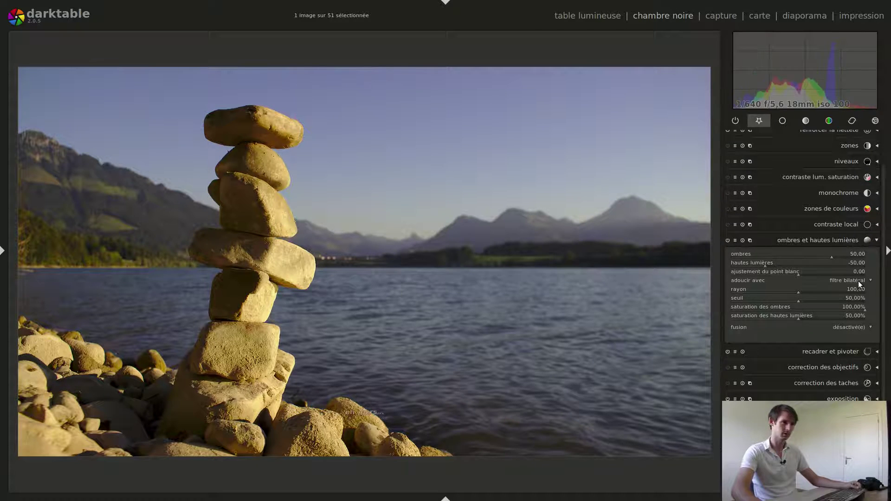
scroll(858, 281, up, 1)
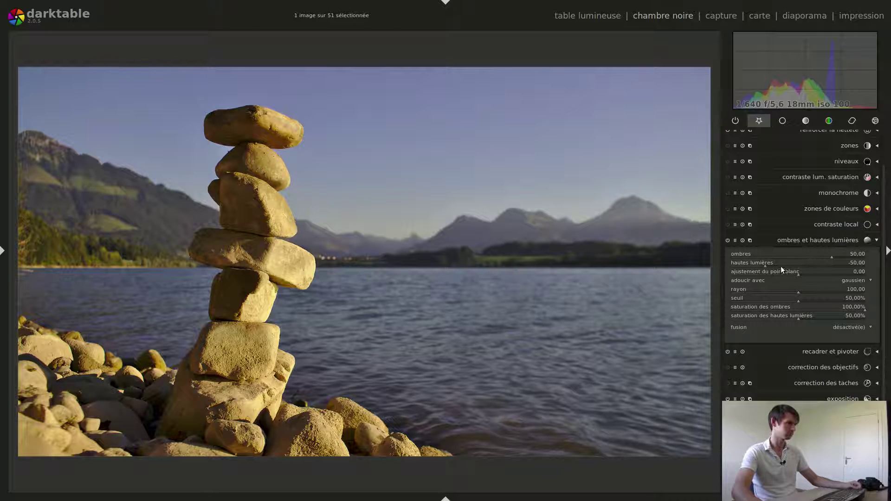
click(726, 240)
click(725, 239)
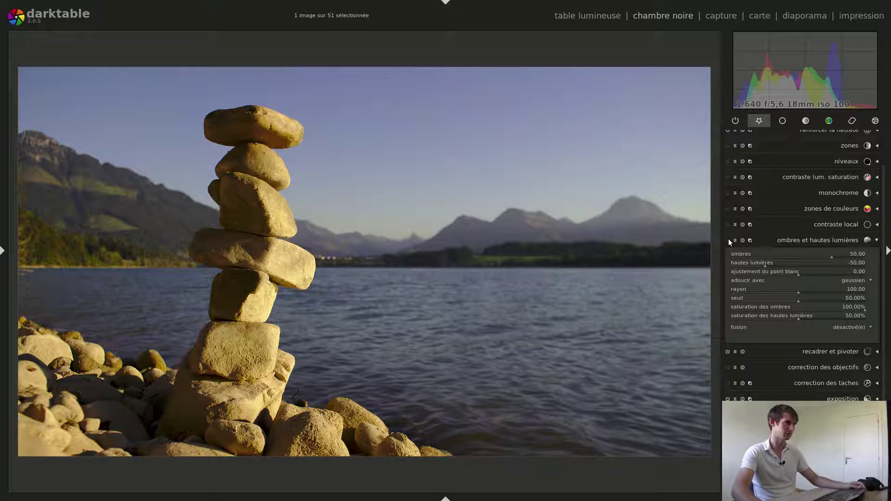
click(728, 240)
click(817, 236)
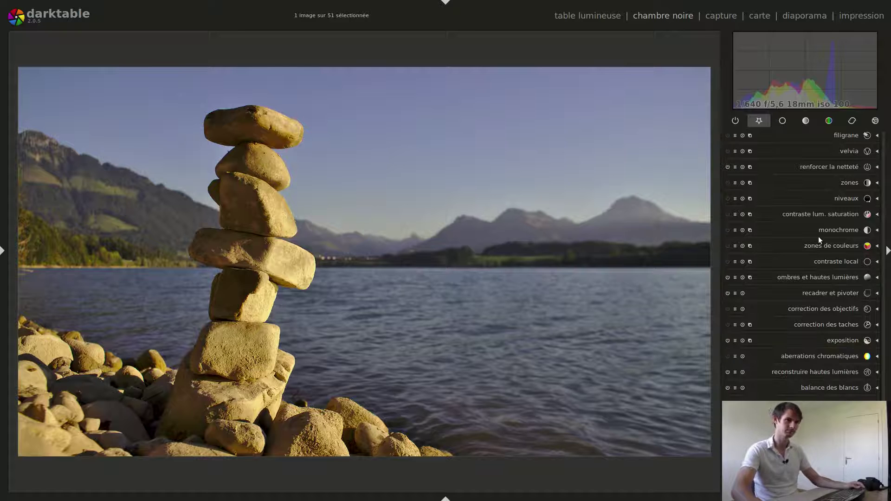
Slightly adjust the black level in the histogram's shadow region.
mouse_move(752, 96)
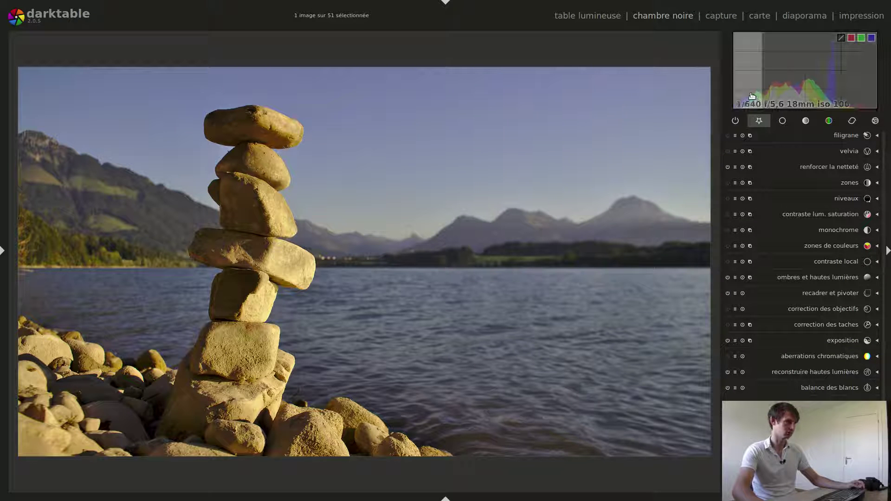
drag(753, 96, 751, 95)
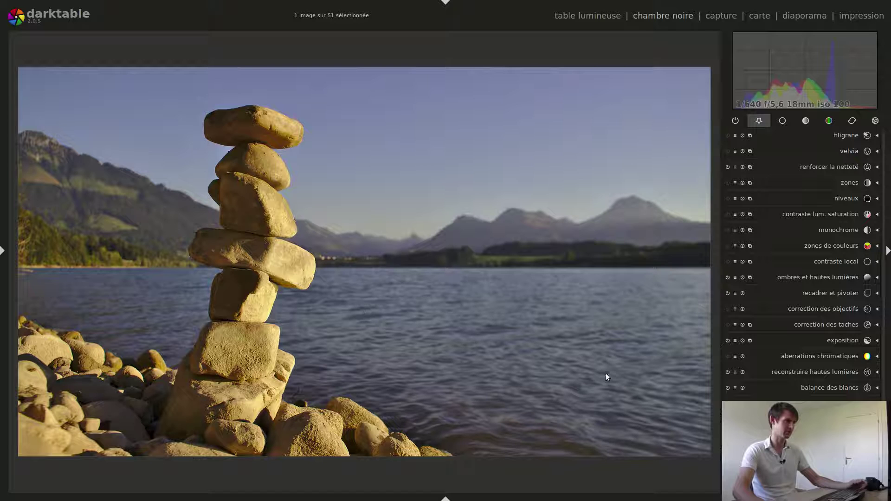
Warm up the photo by setting the white balance temperature to about 6632K.
click(834, 387)
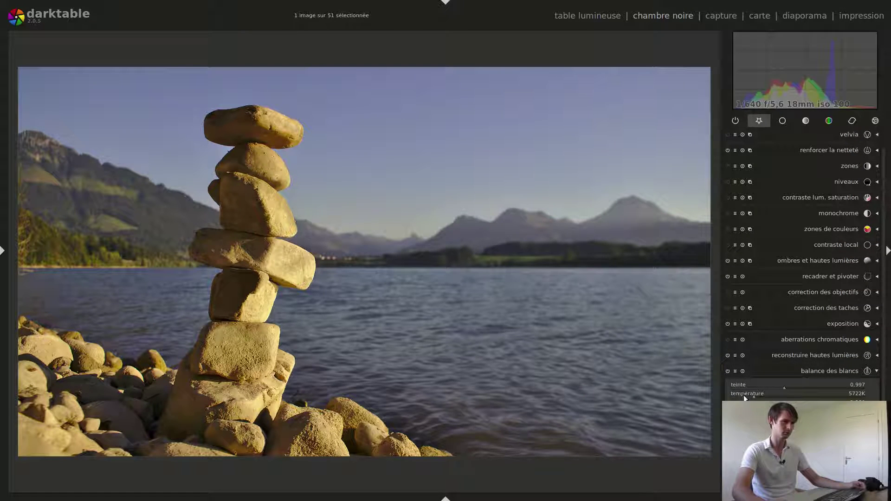
scroll(744, 395, up, 3)
scroll(745, 393, down, 1)
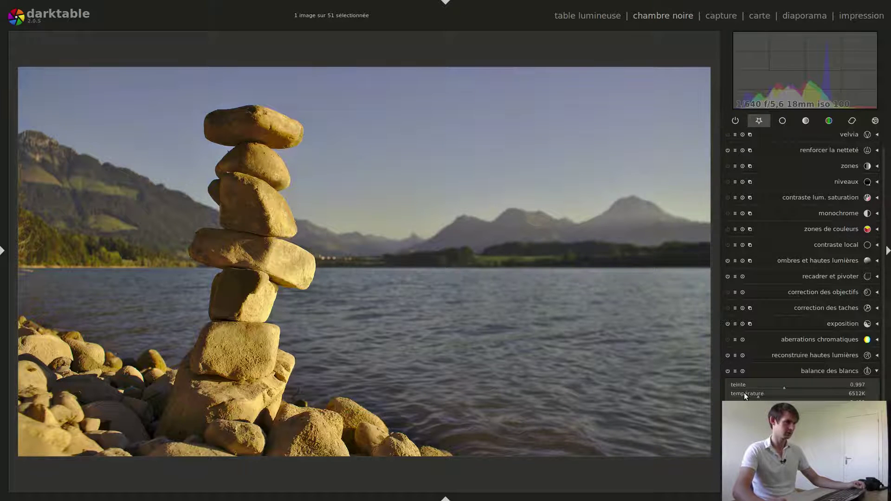
scroll(745, 392, up, 1)
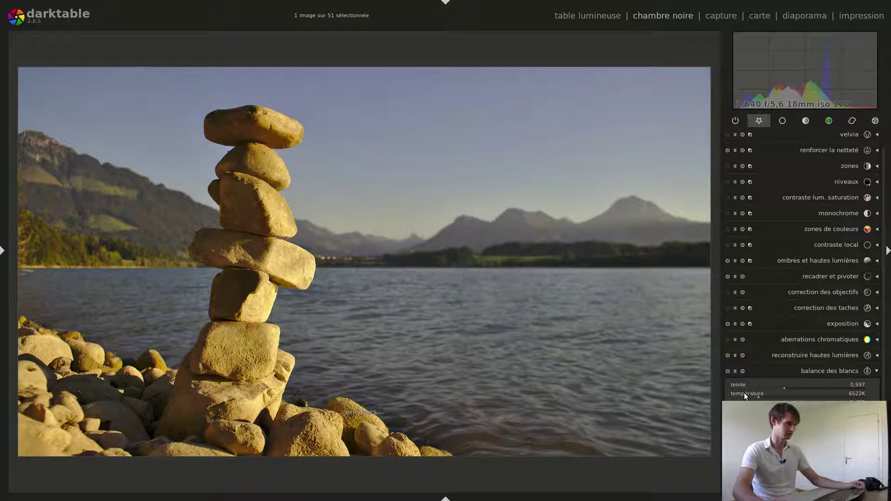
scroll(744, 392, up, 3)
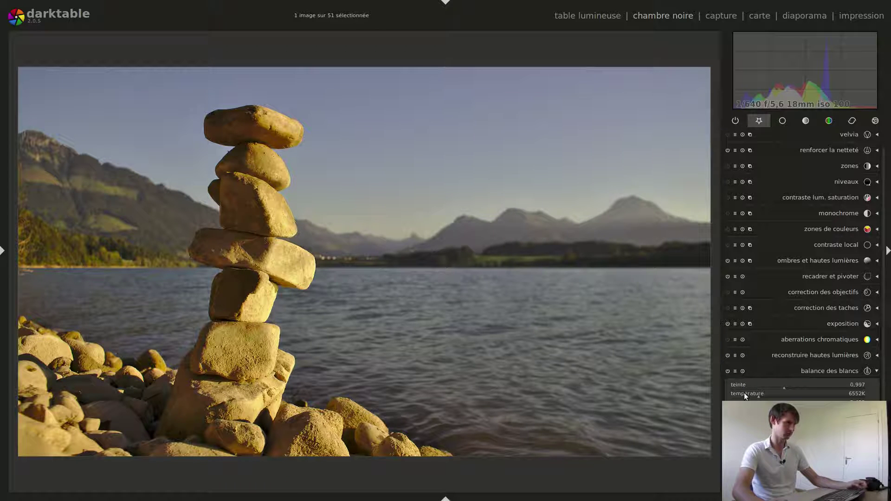
scroll(744, 392, up, 3)
scroll(743, 393, up, 6)
scroll(743, 394, down, 3)
scroll(742, 394, up, 2)
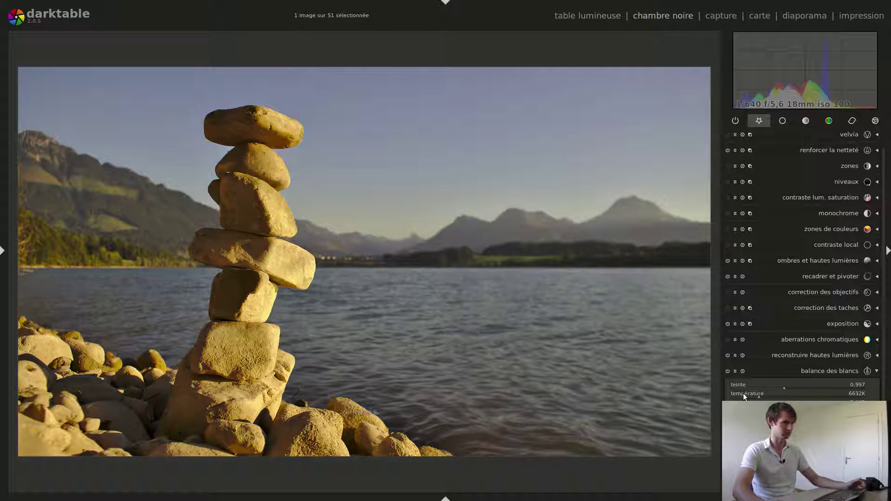
click(822, 371)
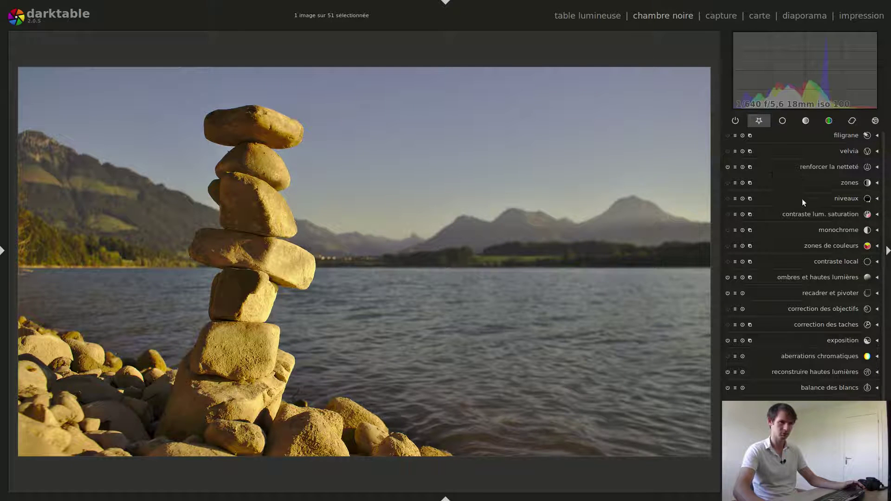
Set the contrast to 0.11 in the contrast, brightness and saturation module (contraste lum. saturation).
click(812, 215)
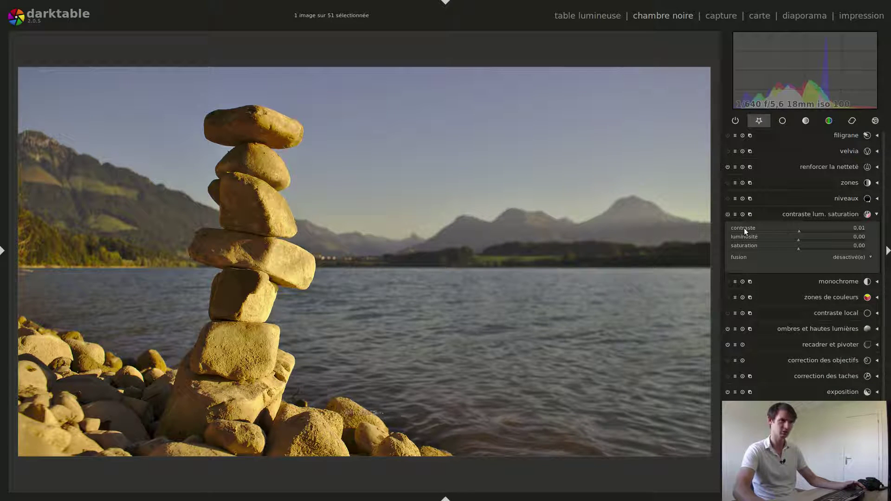
scroll(745, 227, up, 8)
scroll(744, 227, up, 2)
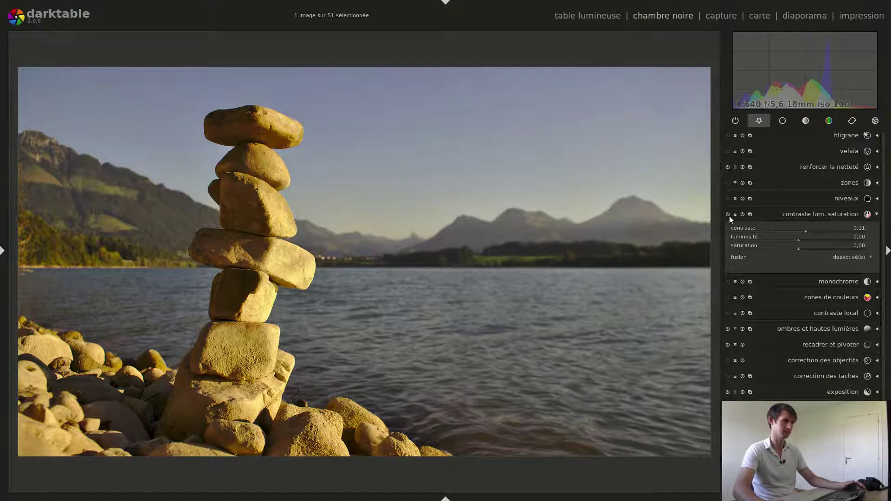
click(819, 215)
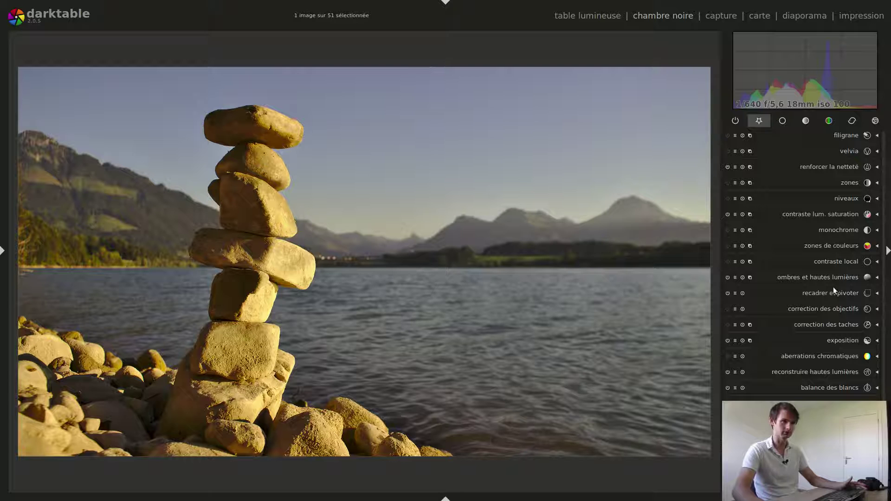
Show the hue (teinte) curve in color zones (zones de couleurs) and sample the blue sky near the photo's upper edge with the colour picker.
click(834, 244)
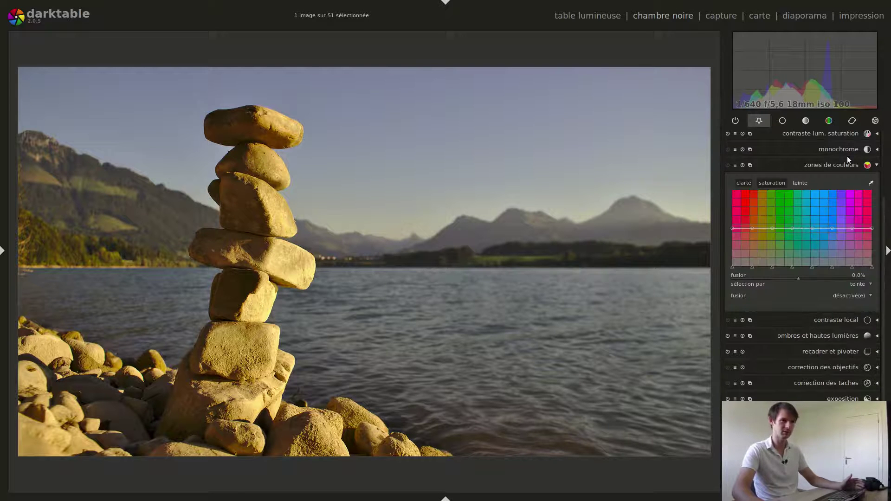
click(745, 183)
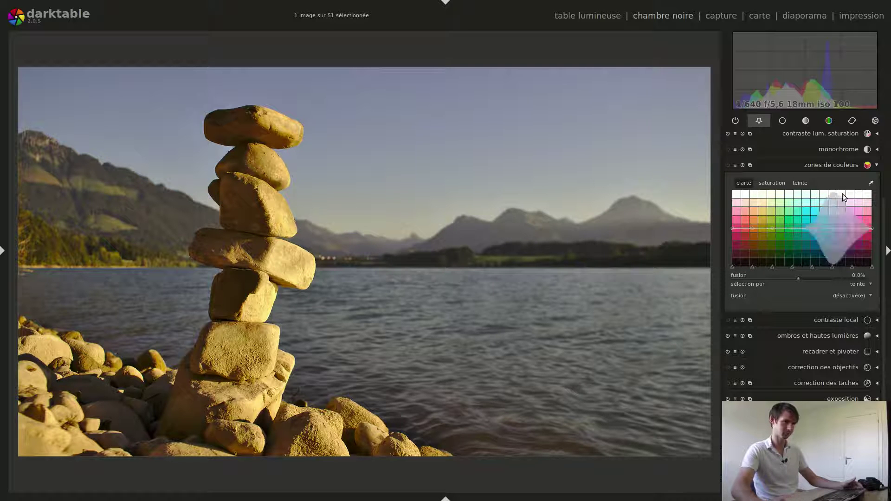
click(794, 182)
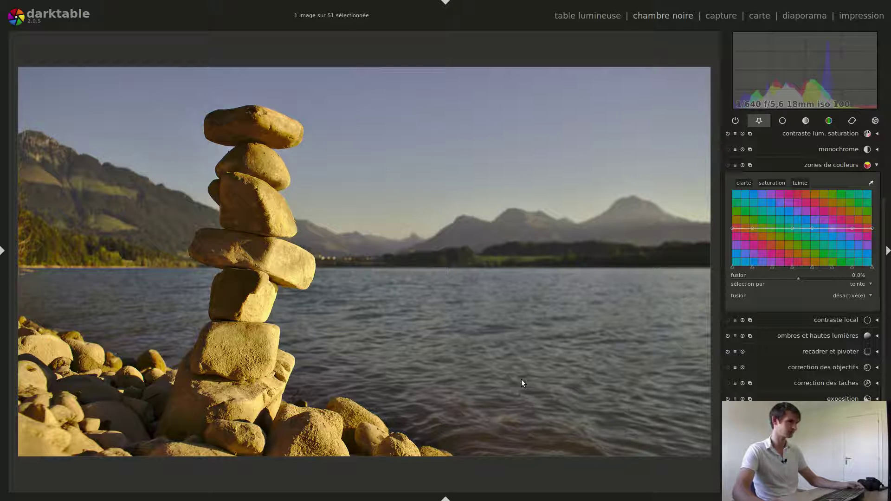
click(871, 184)
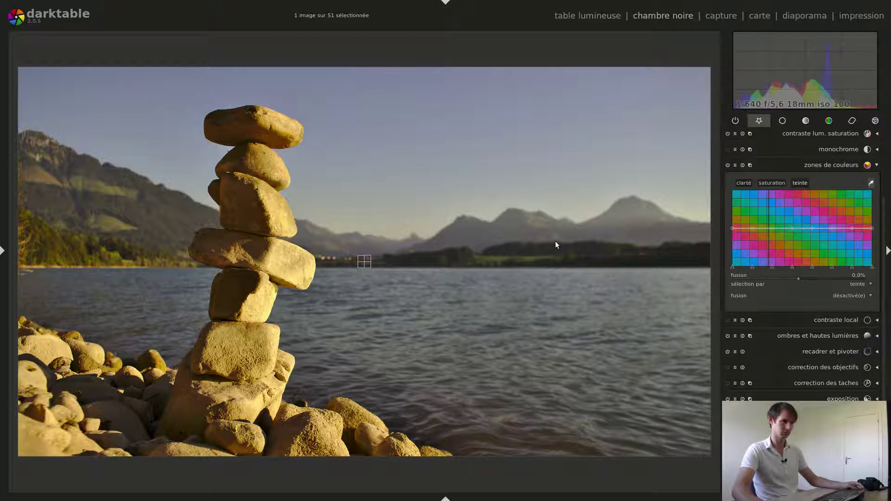
mouse_move(349, 259)
mouse_down()
mouse_move(366, 248)
mouse_move(396, 133)
mouse_move(596, 121)
mouse_up()
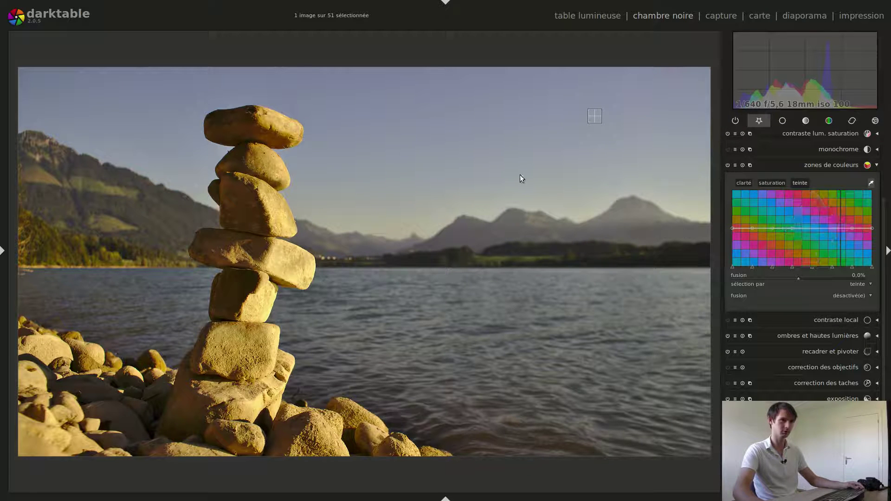
mouse_move(591, 118)
mouse_down()
mouse_move(599, 396)
mouse_move(619, 380)
mouse_move(542, 380)
mouse_move(125, 283)
mouse_move(151, 300)
mouse_move(294, 313)
mouse_move(413, 258)
mouse_move(411, 83)
mouse_up()
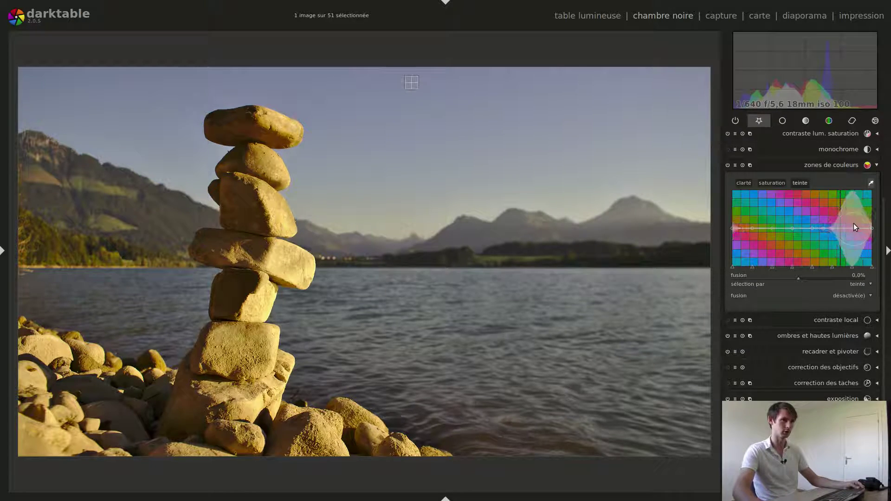
Pull the hue curve down to its minimum at the red end of the colour range, and compare the photo with and without color zones.
scroll(851, 232, down, 5)
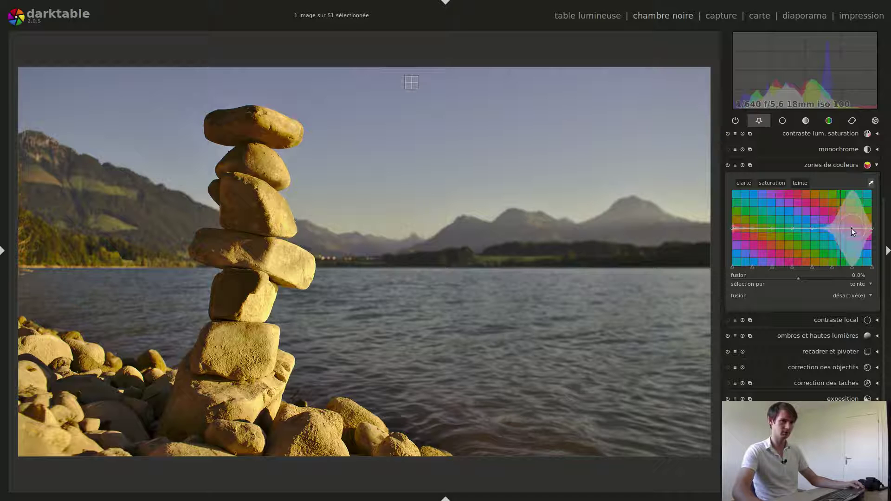
mouse_move(861, 229)
mouse_down()
mouse_move(857, 250)
mouse_move(867, 241)
mouse_up()
drag(869, 262, 871, 264)
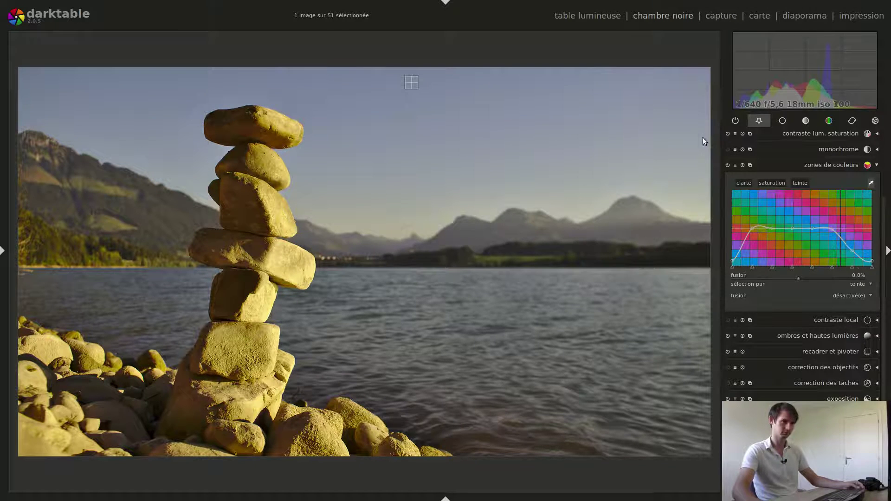
click(727, 165)
click(727, 165)
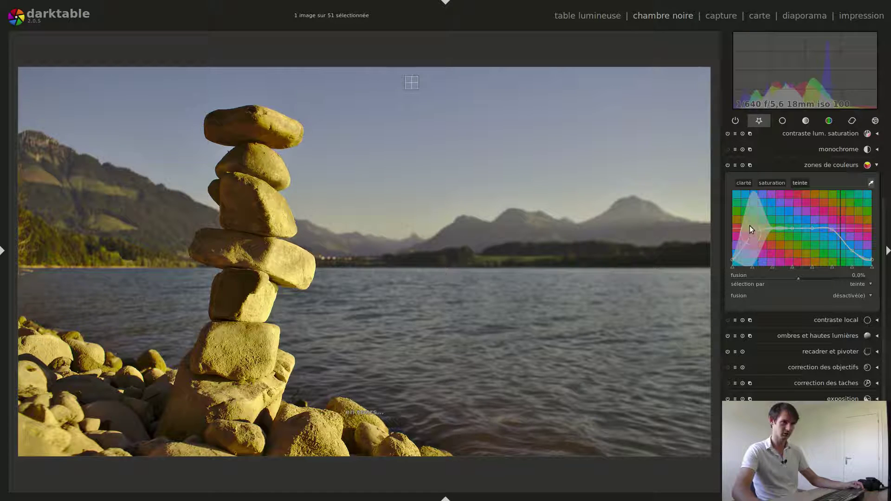
Raise the saturation curve to its maximum in the blues in zones de couleurs, and compare the photo with and without the module.
click(772, 184)
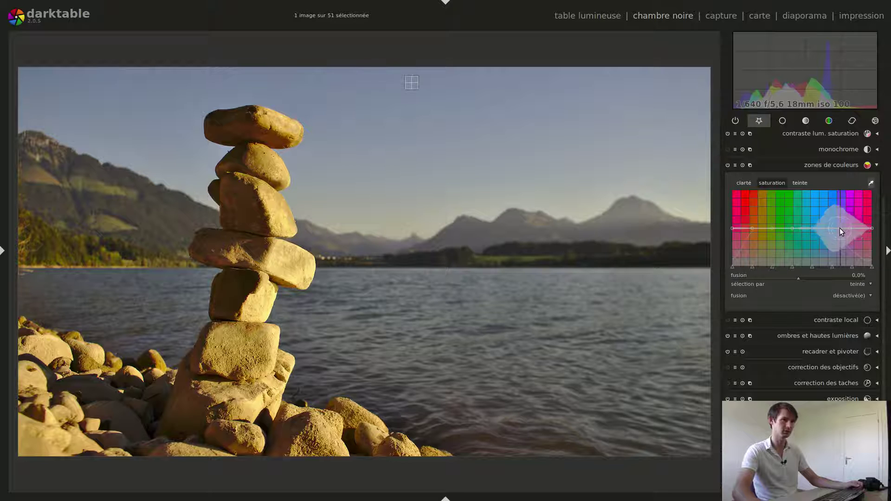
drag(831, 228, 831, 192)
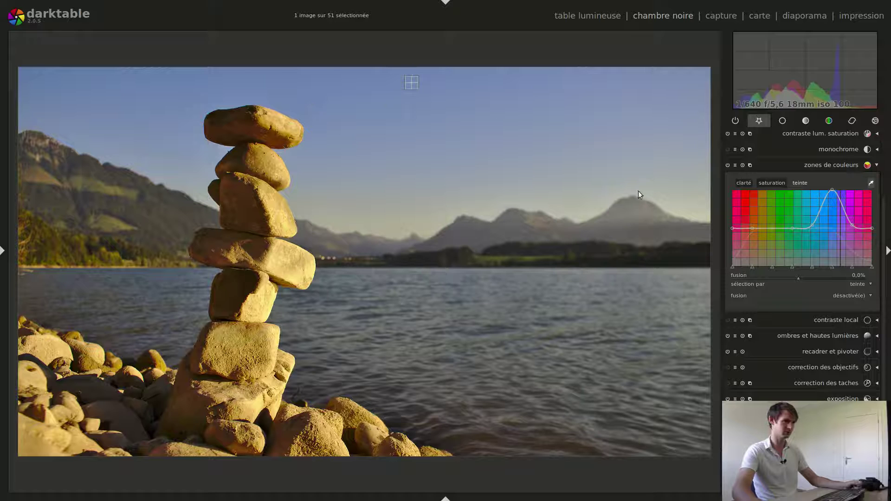
click(728, 165)
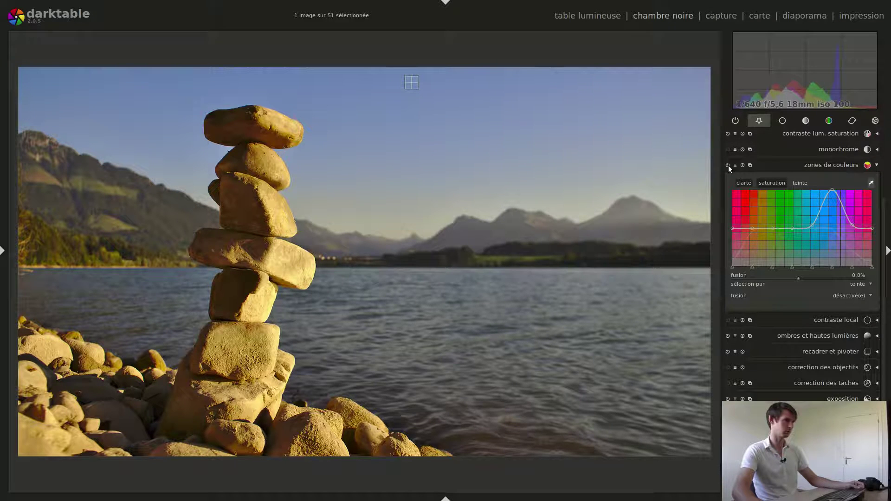
click(728, 165)
click(728, 165)
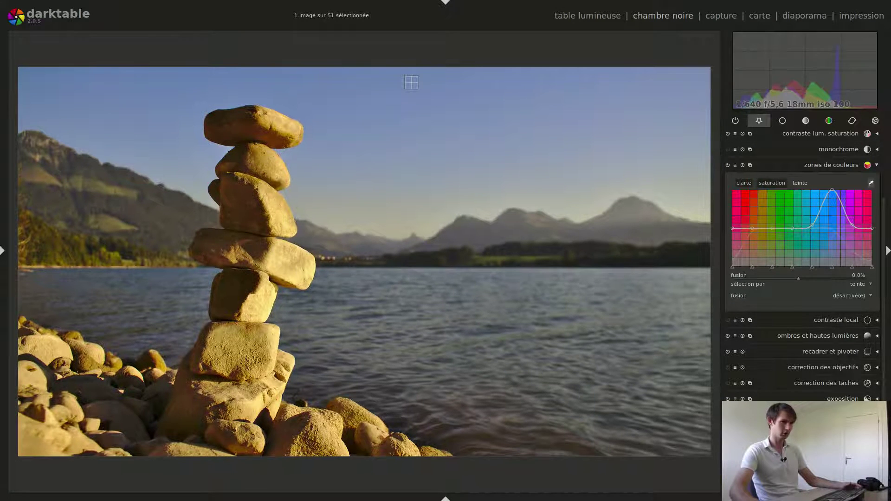
click(845, 165)
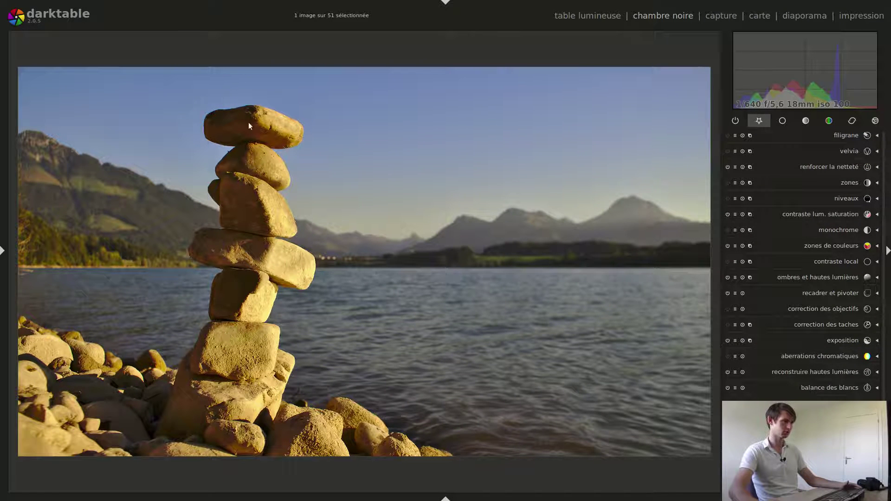
Give contraste local a drawn mask (masque dessiné) by brushing down over the whole stone stack.
click(832, 261)
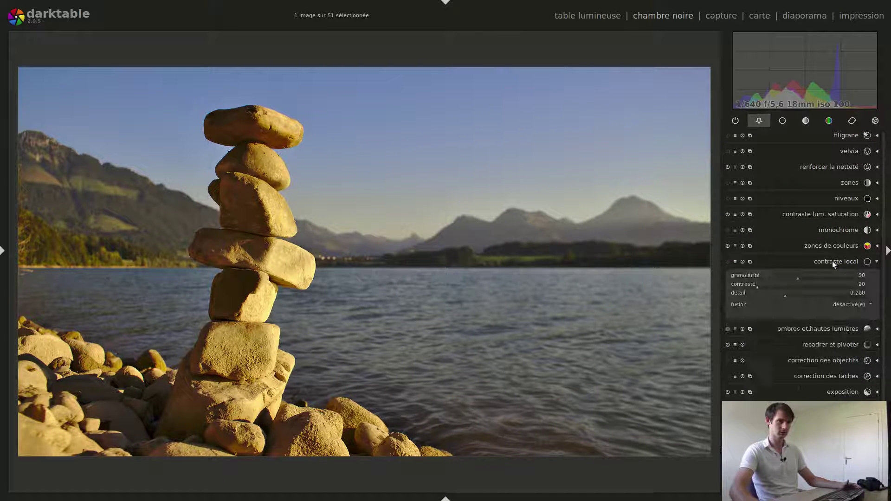
click(864, 305)
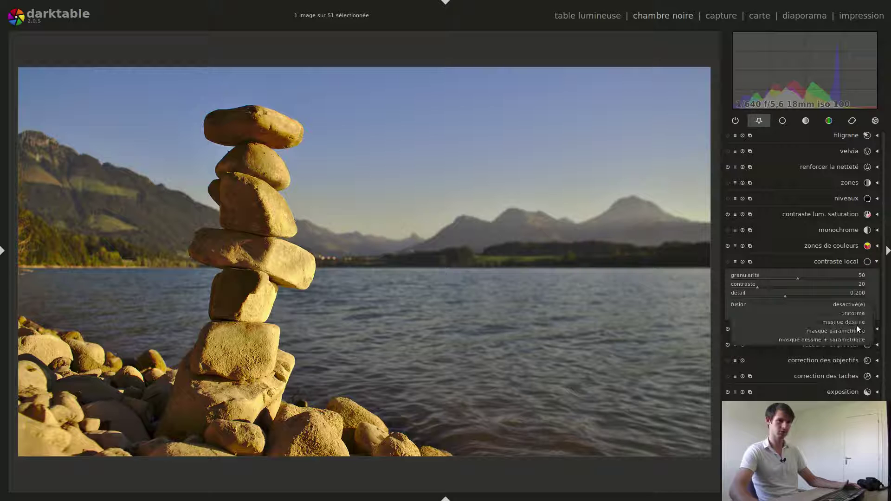
click(853, 322)
click(819, 292)
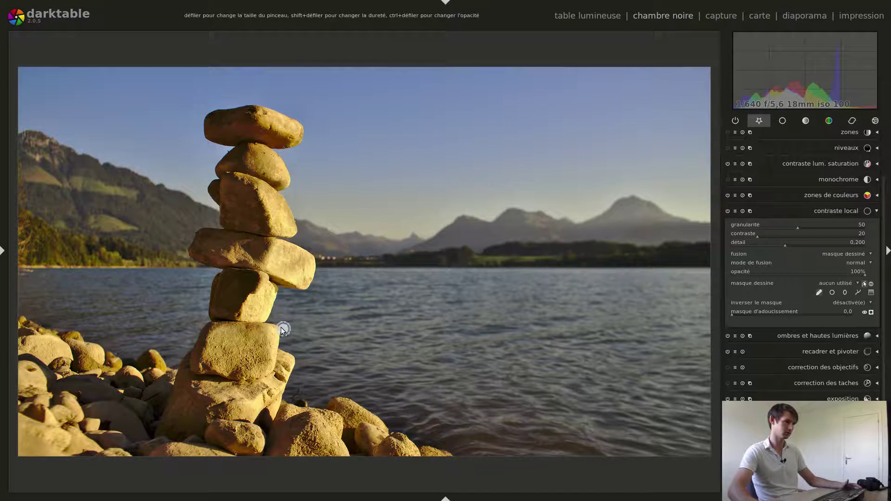
scroll(269, 331, up, 5)
mouse_move(232, 78)
mouse_down()
mouse_move(230, 143)
mouse_move(268, 141)
mouse_move(276, 213)
mouse_move(248, 176)
mouse_move(244, 228)
mouse_move(227, 240)
mouse_move(286, 275)
mouse_move(246, 312)
mouse_move(240, 350)
mouse_move(238, 321)
mouse_move(211, 371)
mouse_move(219, 411)
mouse_move(262, 366)
mouse_up()
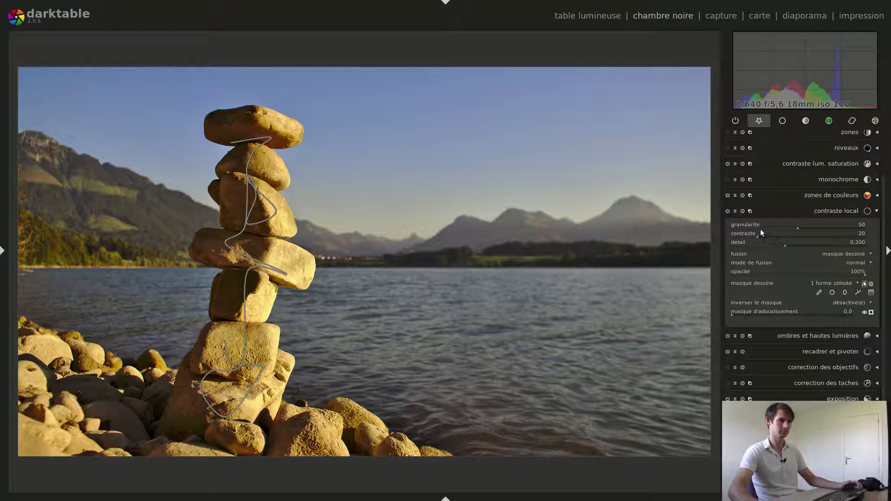
Set contraste local to granularité 55, contraste 26 and détail 0,430 for the masked stones.
scroll(748, 224, up, 1)
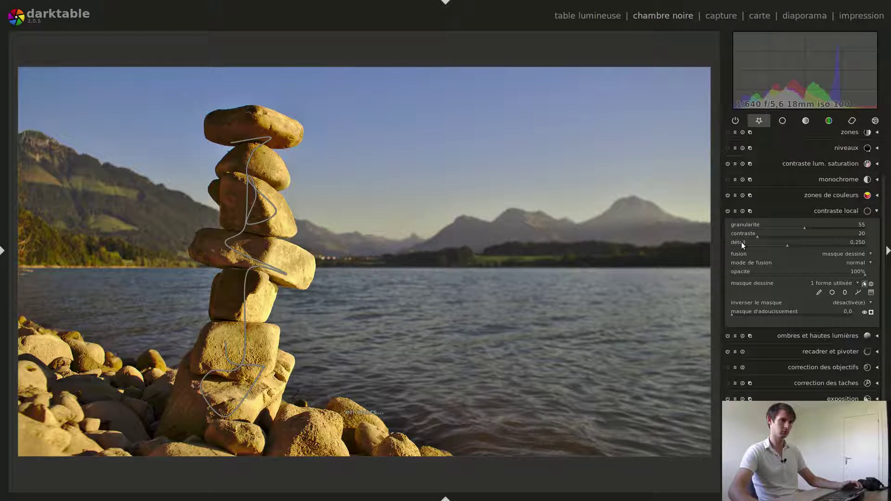
scroll(740, 234, up, 3)
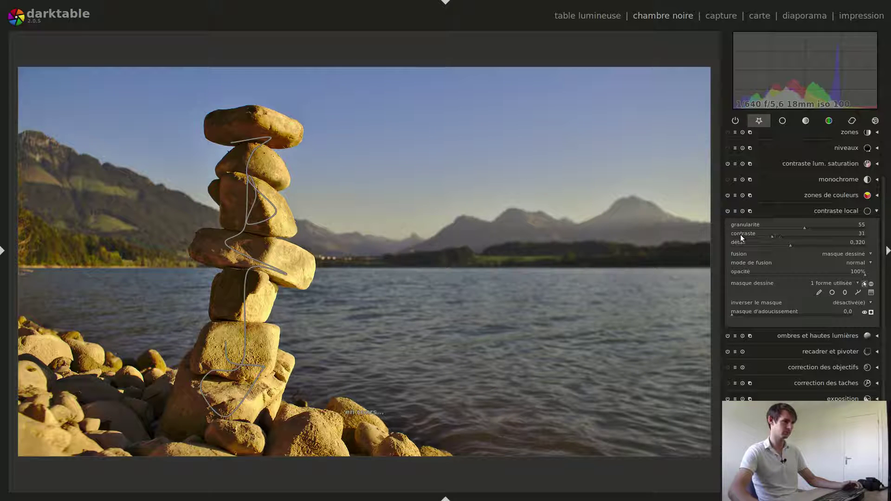
scroll(743, 242, up, 1)
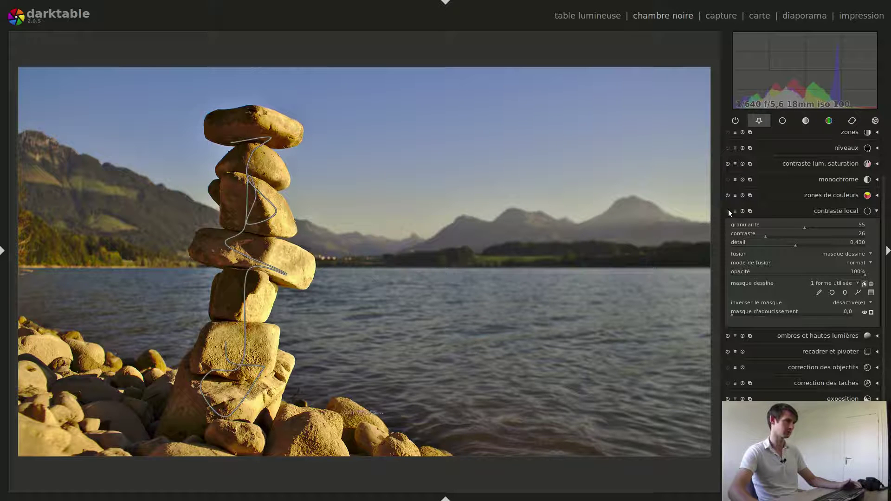
click(842, 211)
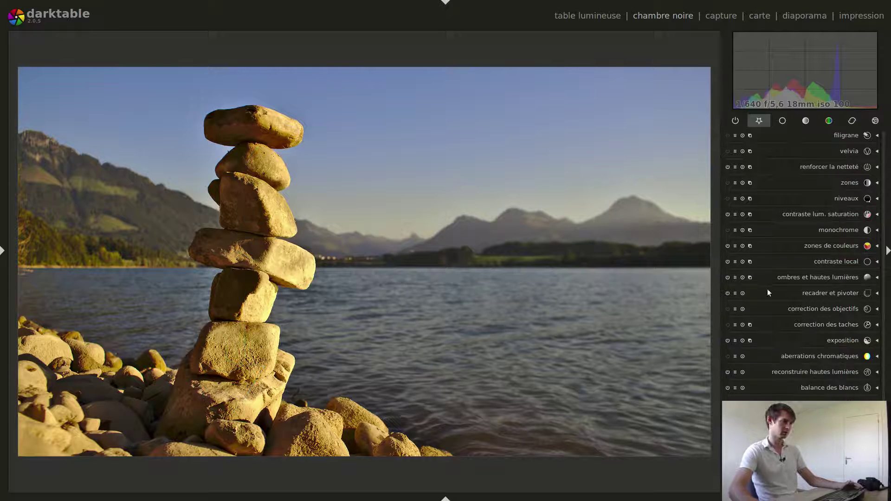
Reduce the blending opacity (opacité) of contraste local to 60%.
click(826, 262)
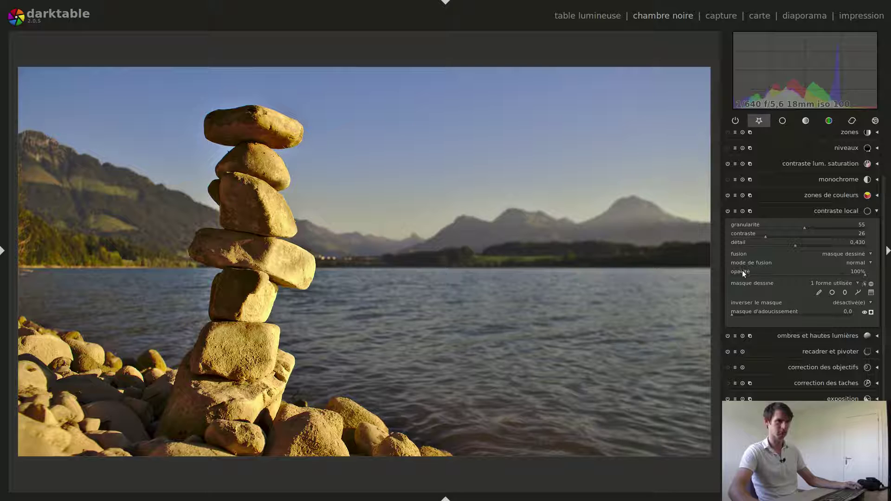
scroll(742, 271, down, 20)
scroll(743, 272, down, 4)
scroll(743, 273, down, 6)
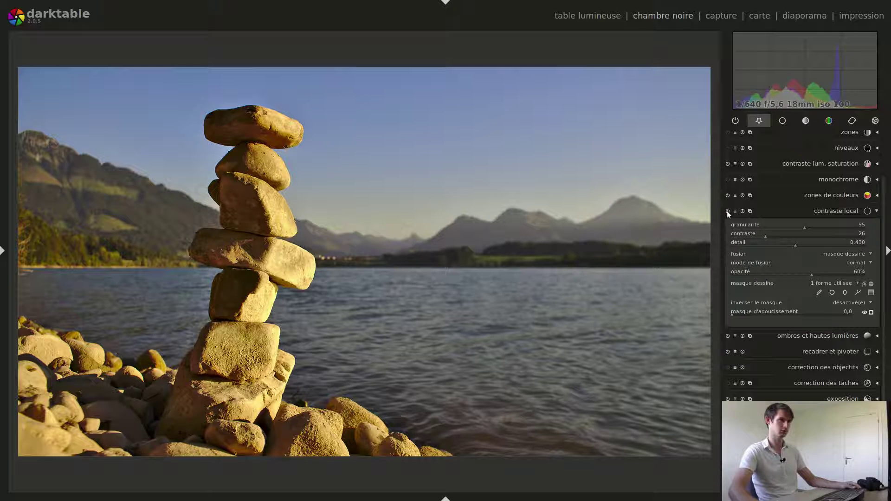
click(828, 210)
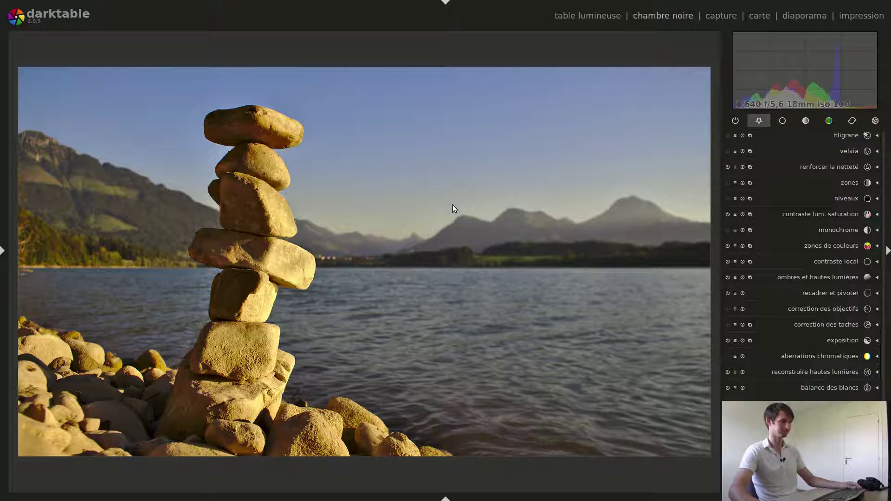
Open the driftwood lake photo from the lighttable for developing and return its history to 3 - courbe de base.
key(l)
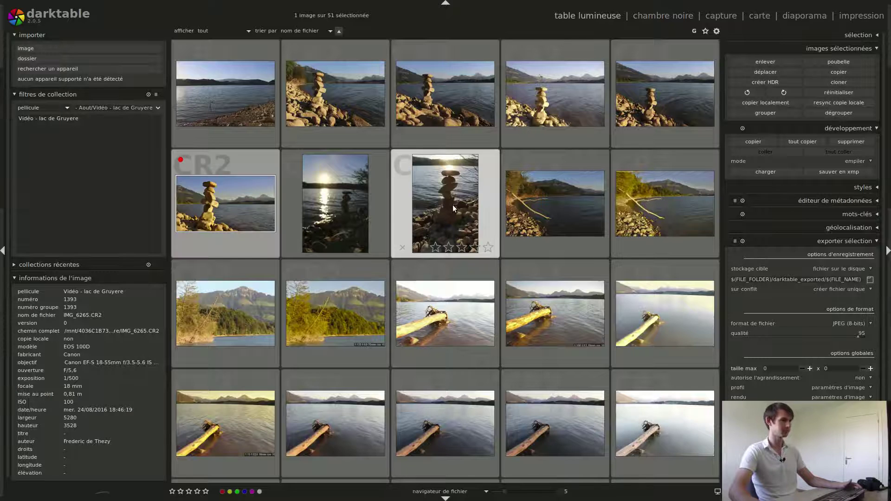
double_click(438, 309)
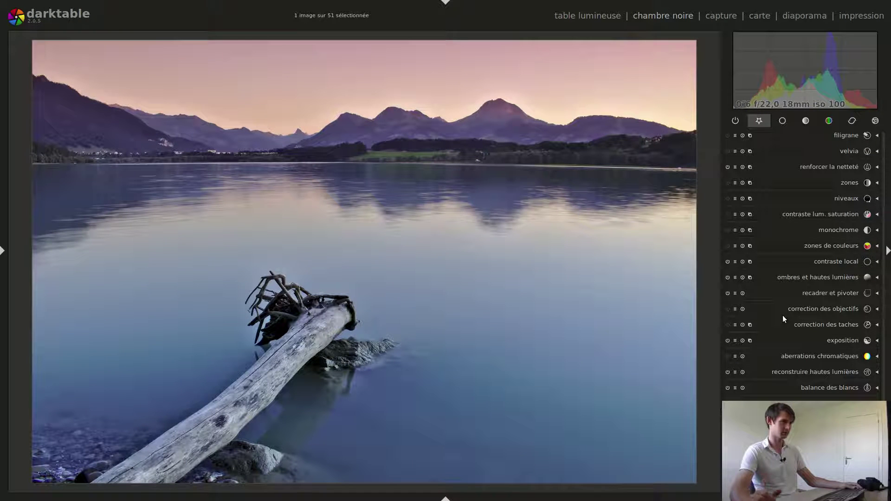
click(2, 254)
click(71, 198)
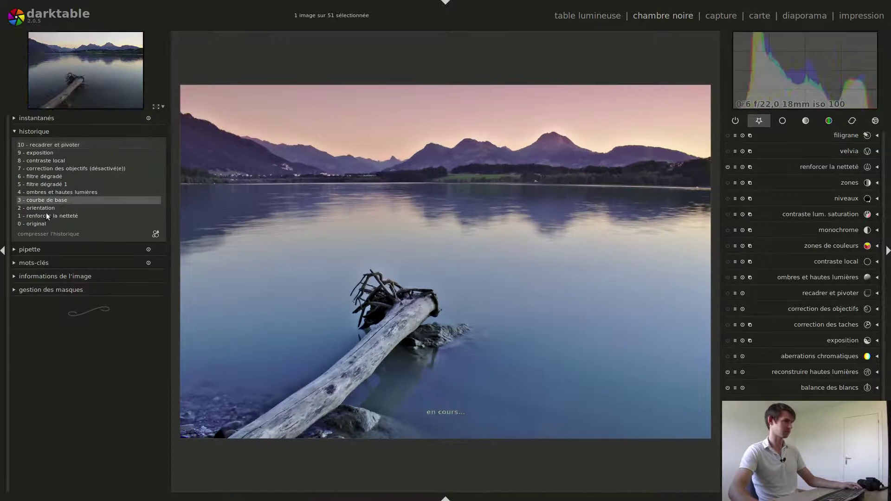
click(3, 252)
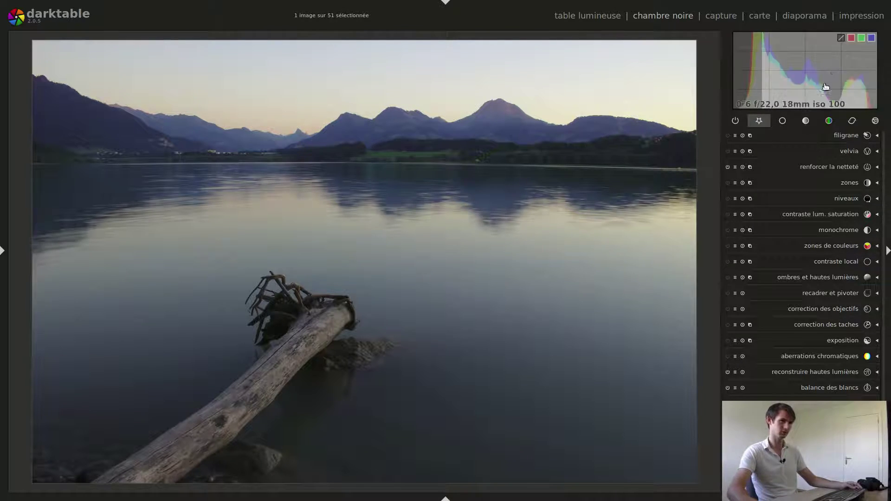
Brighten the exposure slightly through the histogram and enable ombres et hautes lumières with ombres 50, hautes lumières -50 and gaussien softening.
scroll(833, 88, up, 2)
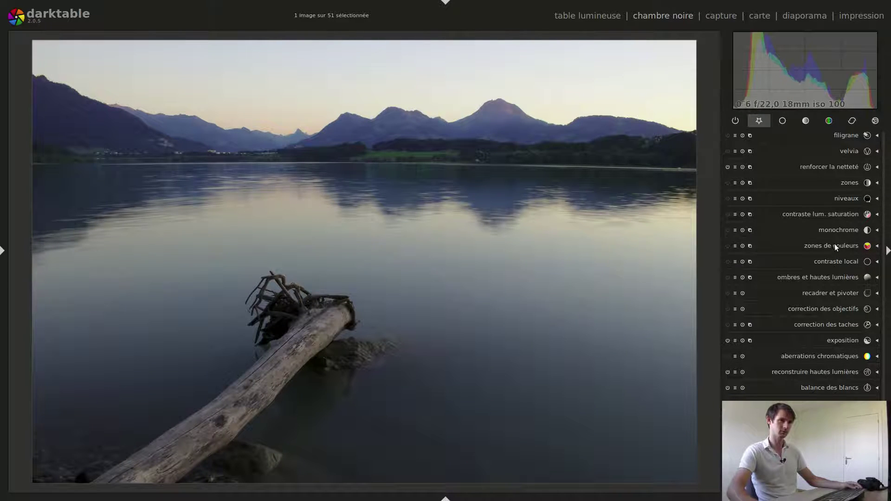
click(828, 278)
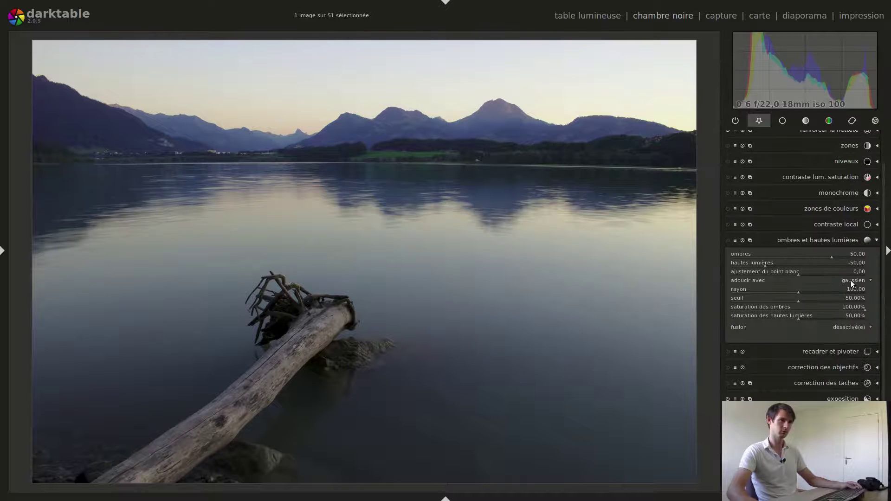
scroll(850, 280, down, 1)
scroll(850, 280, up, 1)
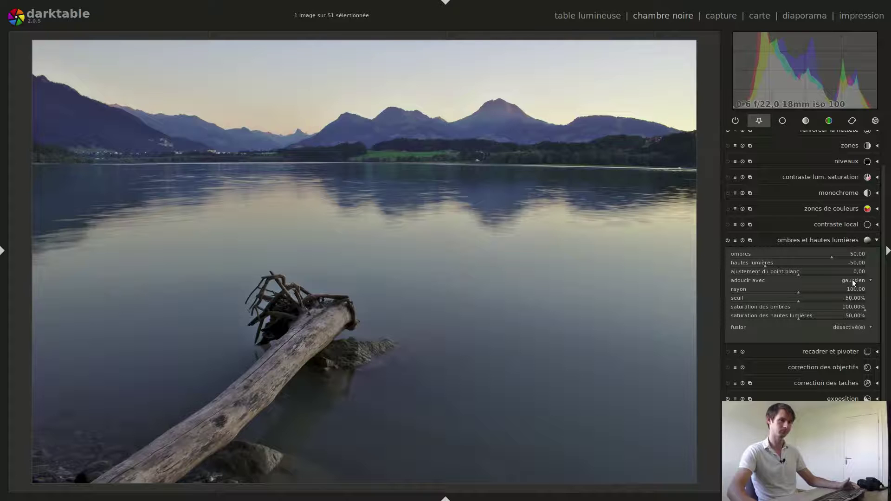
scroll(852, 279, down, 1)
scroll(851, 282, up, 1)
scroll(851, 283, down, 1)
scroll(851, 282, up, 1)
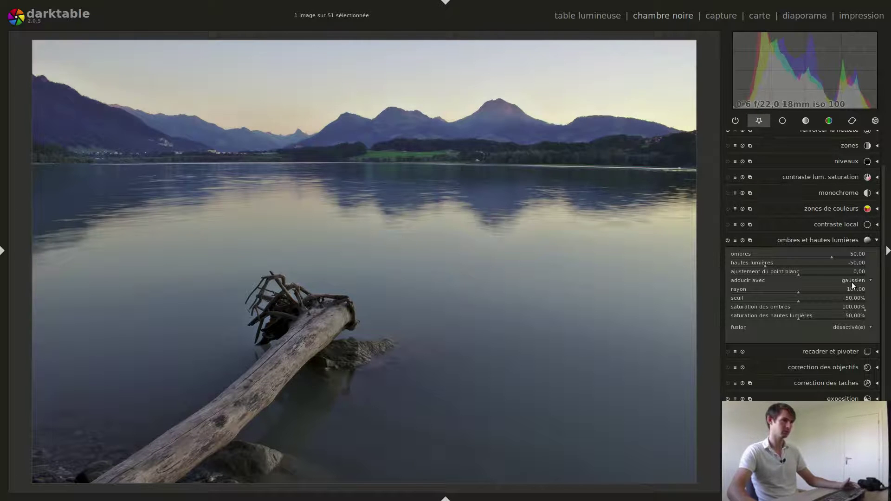
click(843, 240)
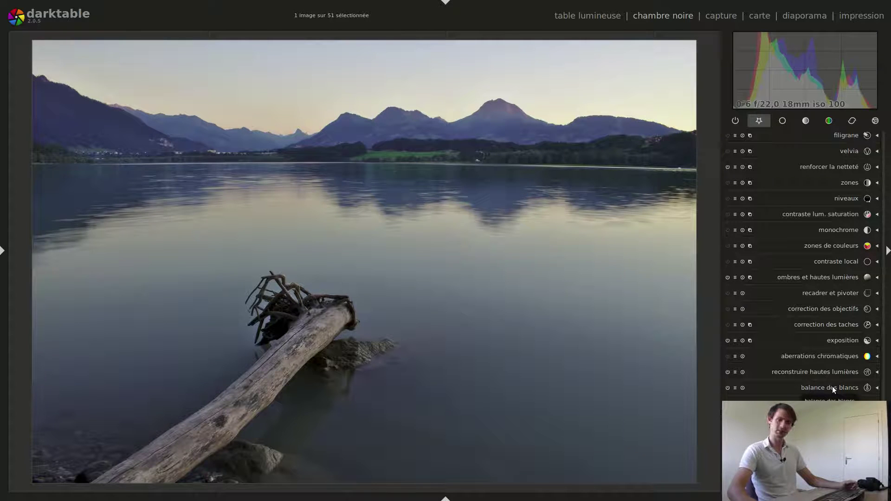
Delete the extra graduated density instance filtre dégradé 1 among the effect modules, keeping a single filtre dégradé.
click(870, 124)
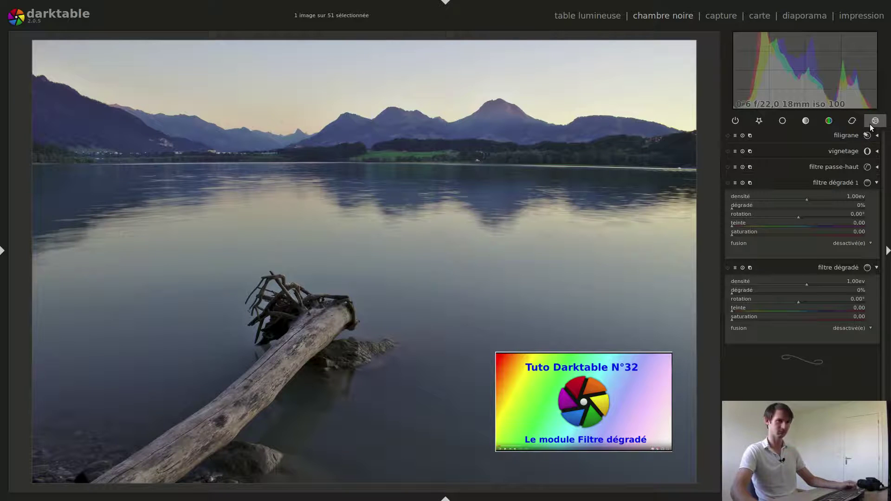
click(843, 182)
click(844, 186)
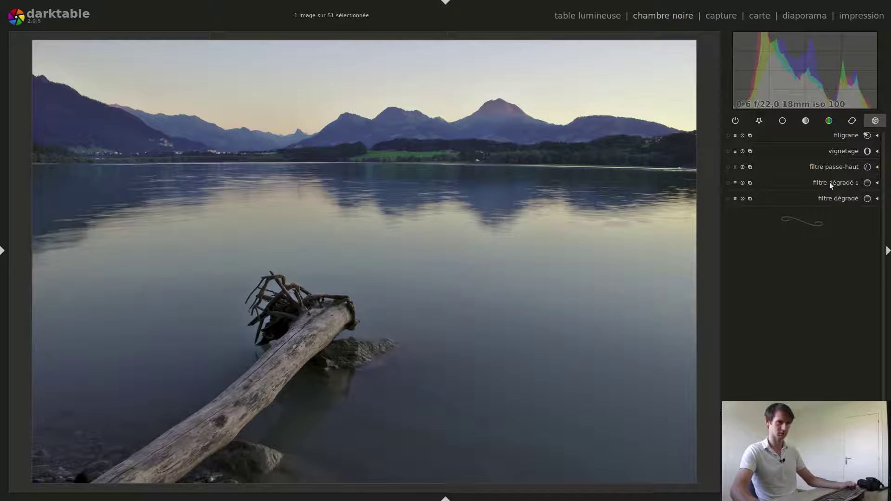
click(750, 183)
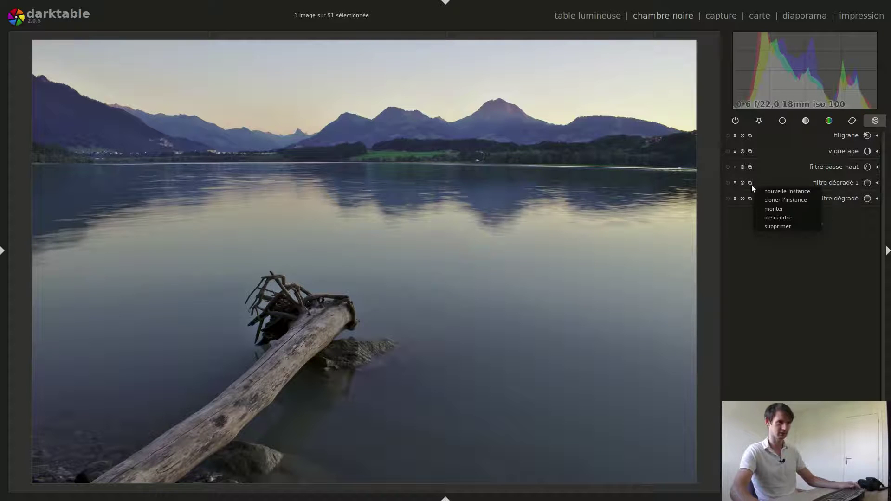
click(767, 218)
click(747, 183)
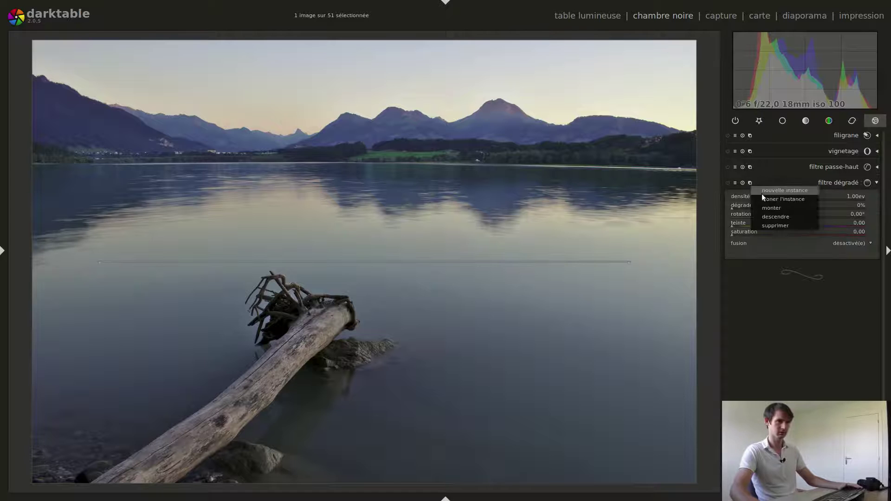
click(779, 246)
click(842, 183)
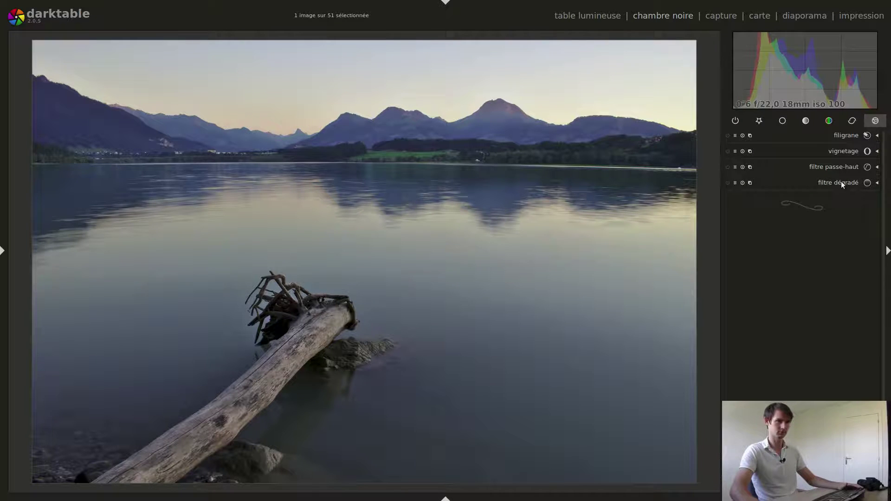
Enable filtre dégradé at 1,00ev and place its line along the far shore, tilted to a rotation of -7,25°.
click(743, 183)
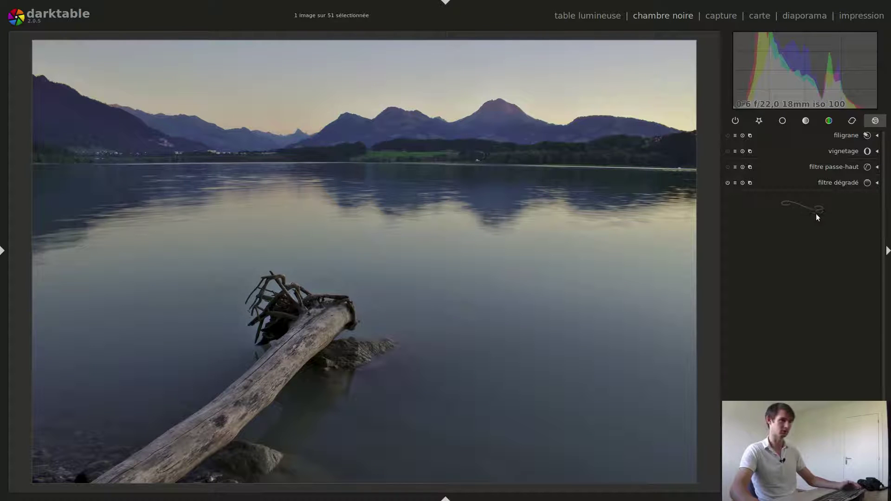
click(838, 182)
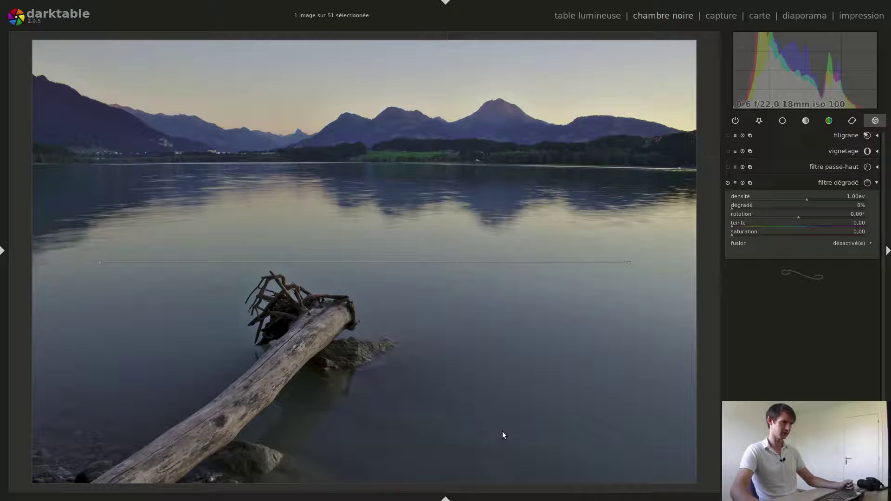
drag(423, 262, 418, 141)
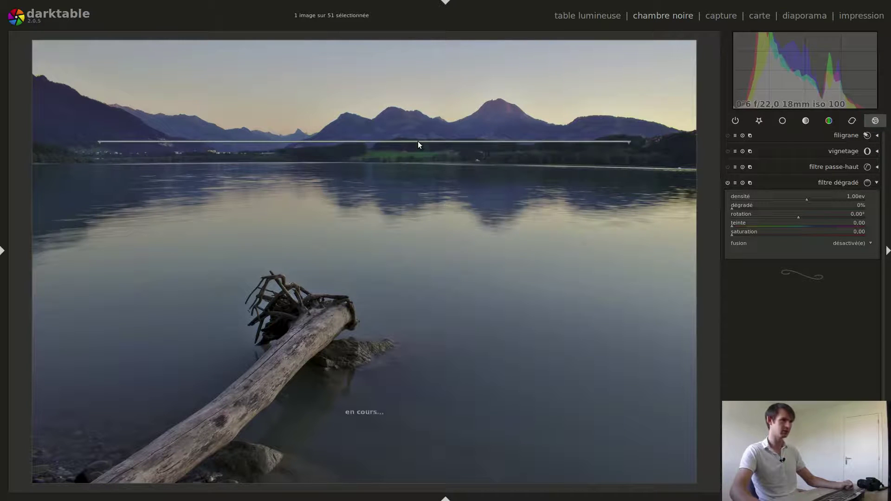
drag(628, 143, 645, 183)
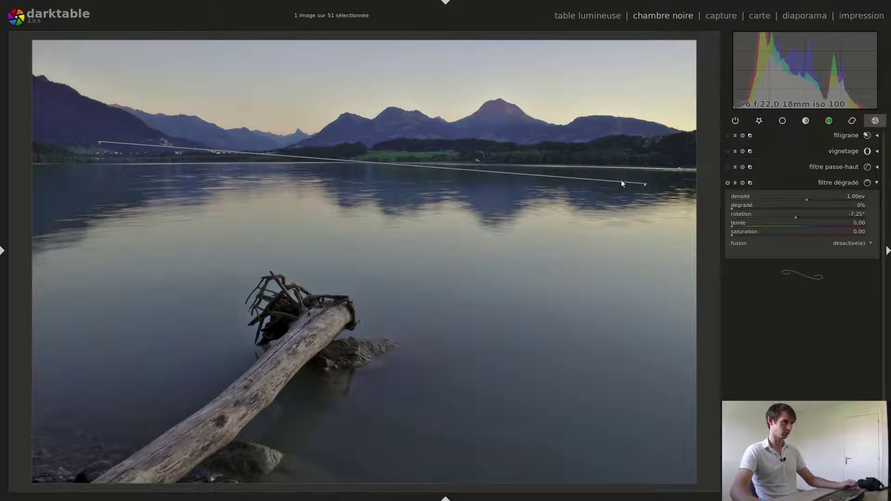
drag(310, 156, 310, 159)
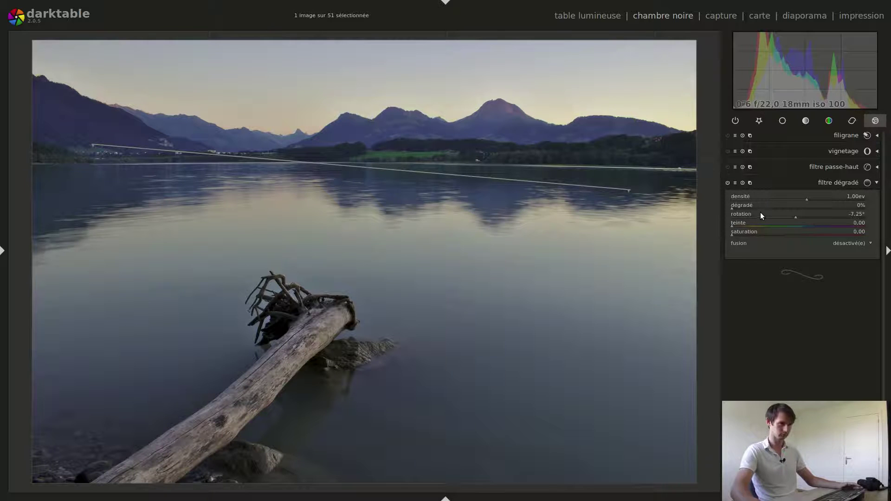
Adjust the filtre dégradé line along the far shore to a rotation of -5,80° and set its densité to 1,80ev.
drag(632, 190, 630, 184)
scroll(739, 197, up, 6)
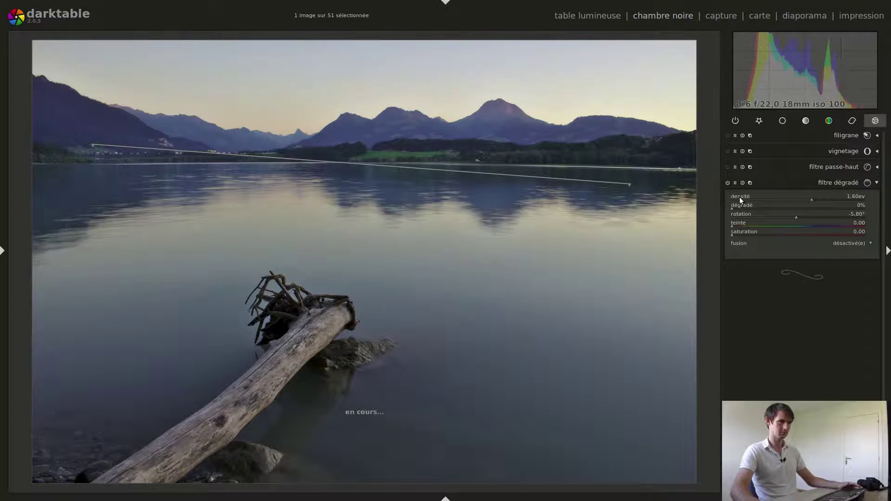
scroll(740, 197, up, 7)
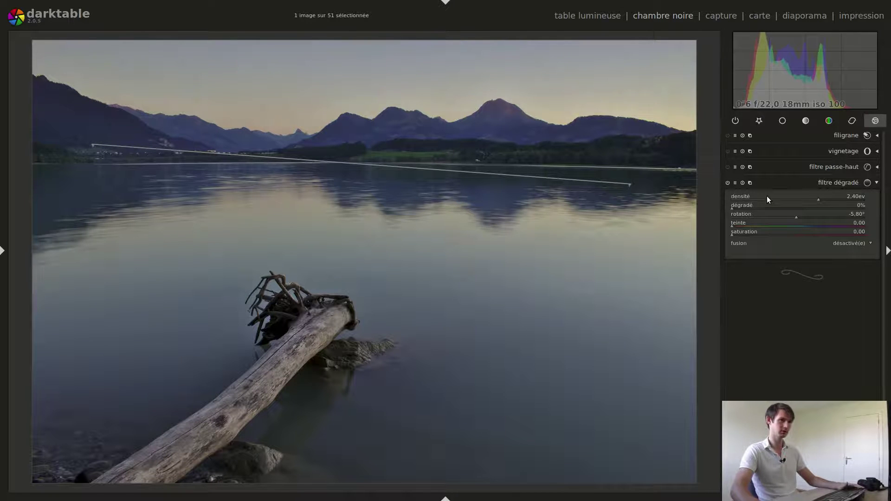
scroll(766, 196, down, 6)
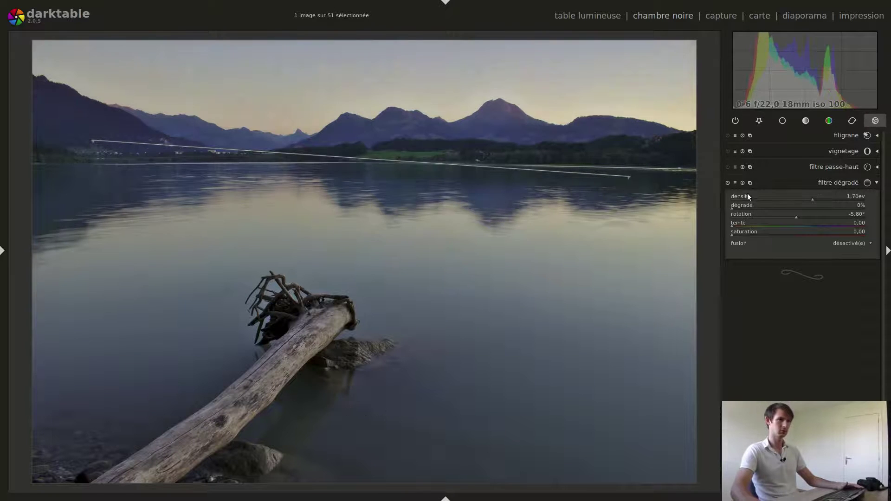
scroll(745, 199, down, 1)
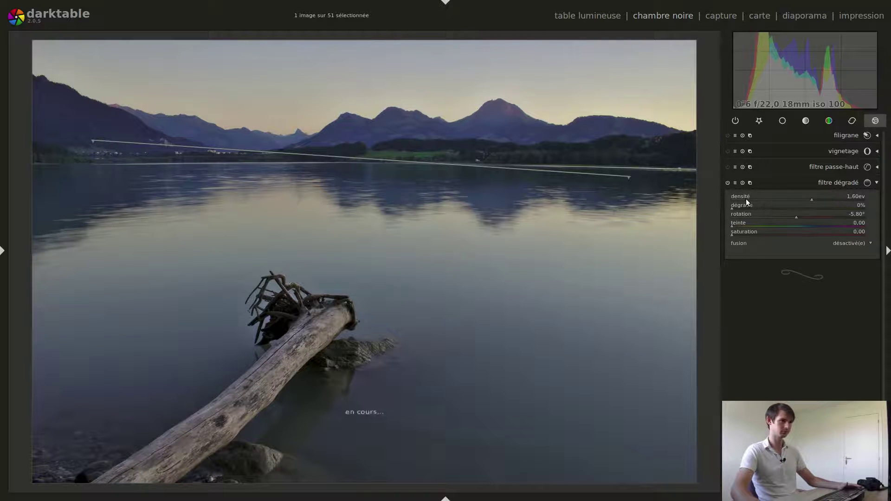
scroll(748, 198, up, 2)
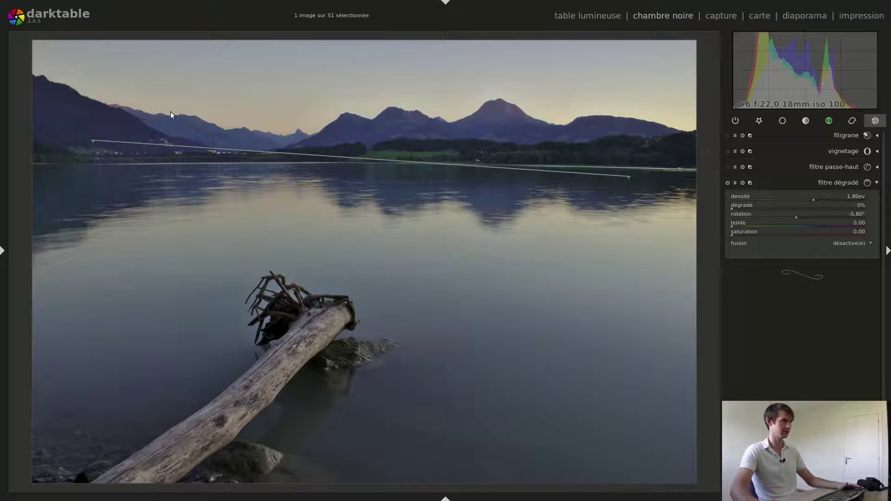
Tint the sky warm pink-orange in filtre dégradé with teinte 0,05 and saturation 0,48, and collapse the module.
drag(736, 226, 834, 232)
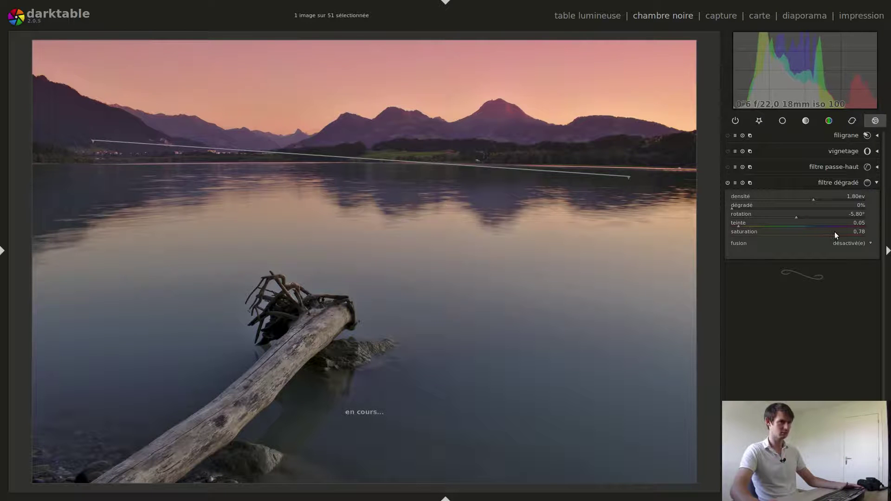
drag(743, 225, 737, 227)
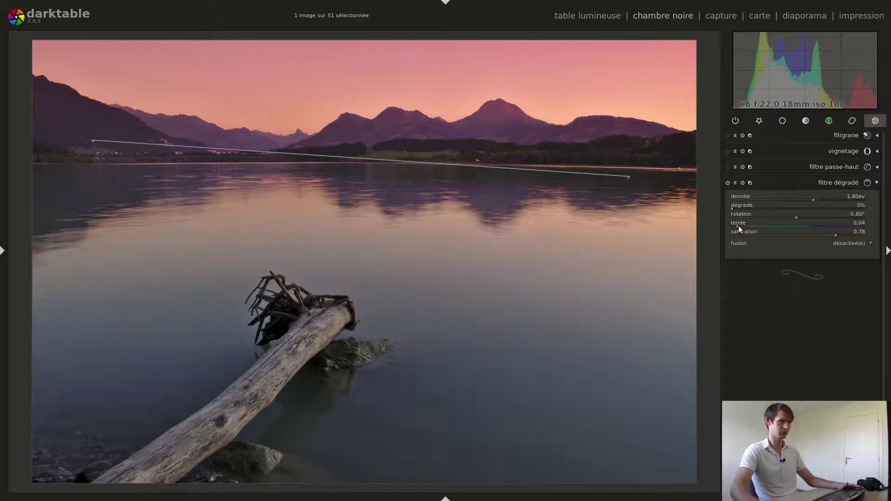
drag(737, 226, 738, 224)
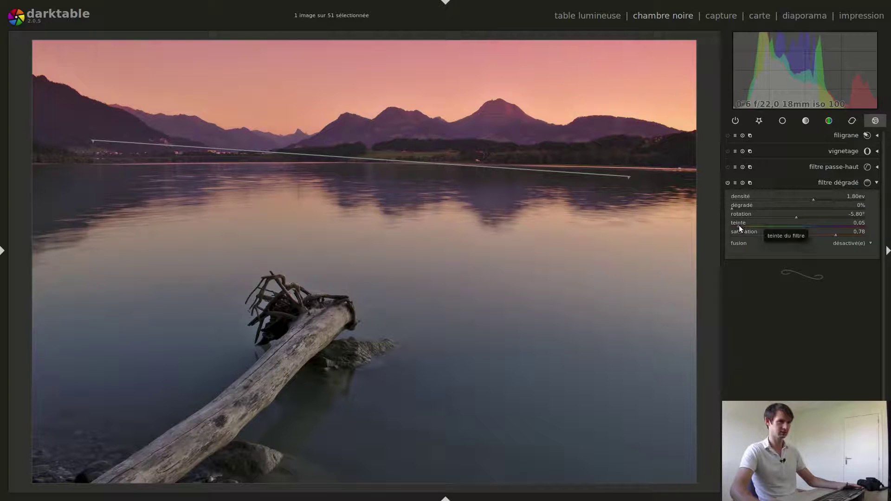
scroll(808, 235, down, 2)
scroll(809, 235, down, 2)
drag(821, 236, 797, 235)
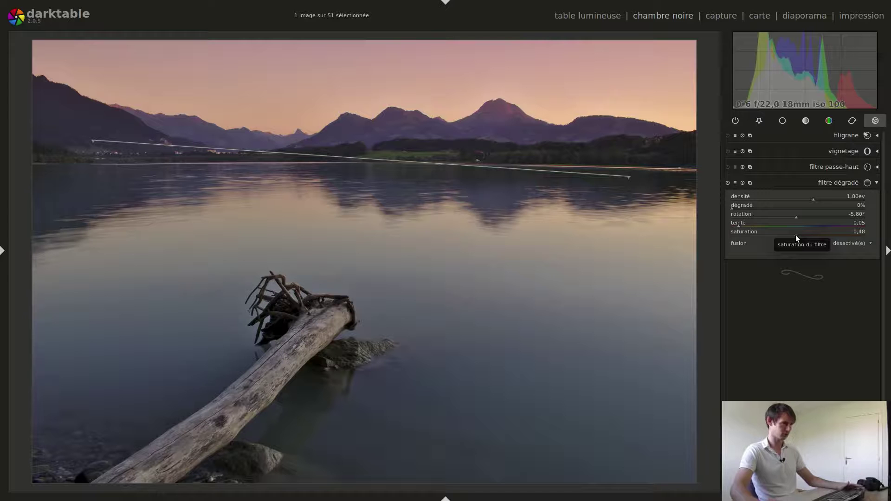
click(842, 182)
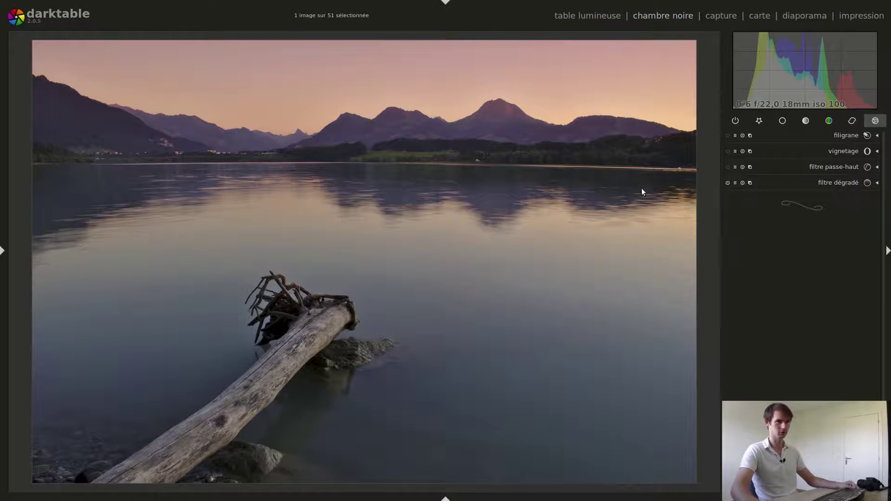
Add a new filtre dégradé instance, place its horizontal line just below the far shore and brighten the water with densité -1,60ev.
click(750, 184)
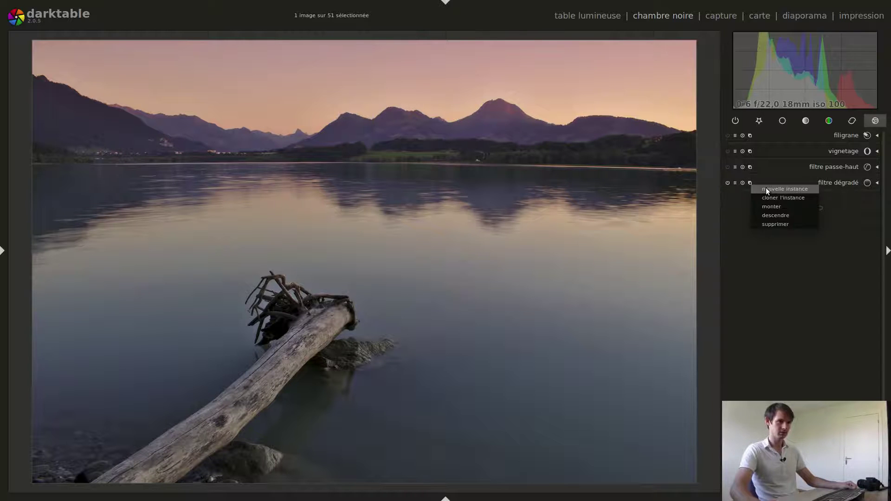
click(767, 189)
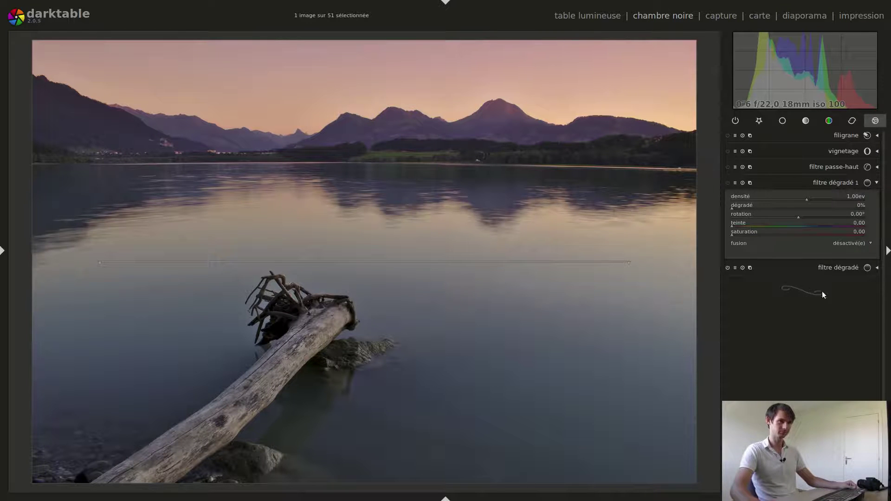
drag(508, 261, 501, 174)
scroll(741, 197, down, 13)
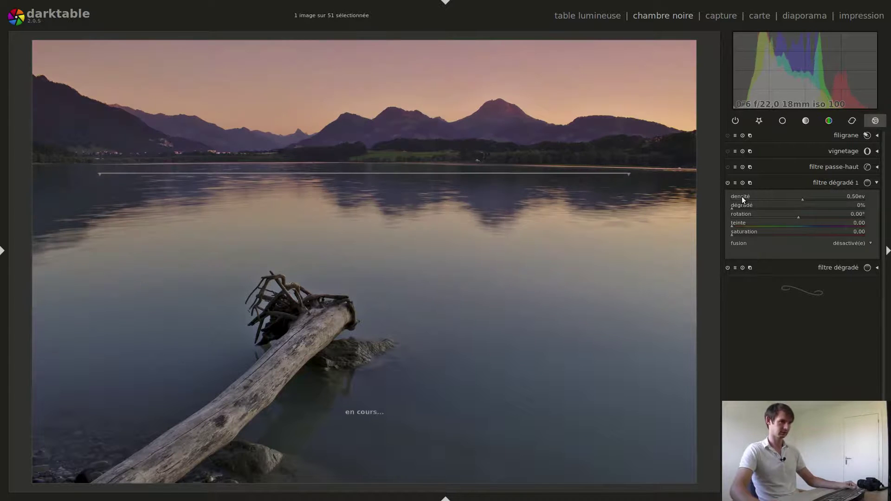
scroll(742, 196, down, 11)
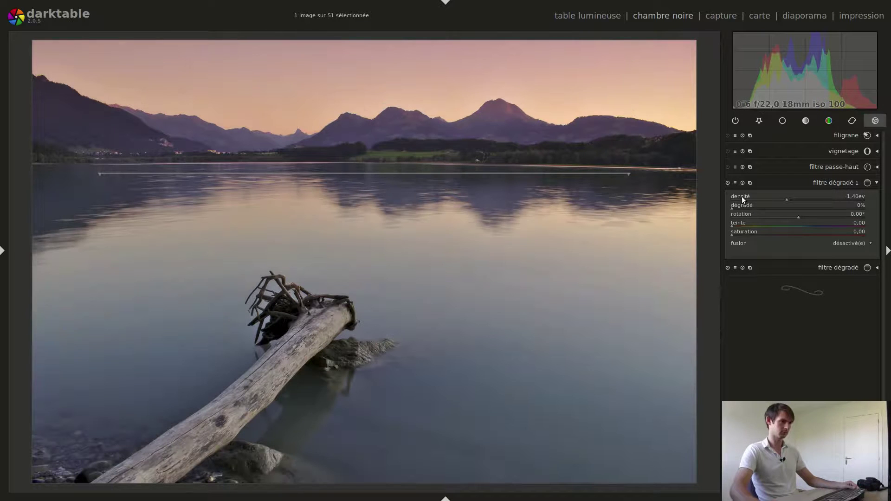
scroll(742, 196, down, 1)
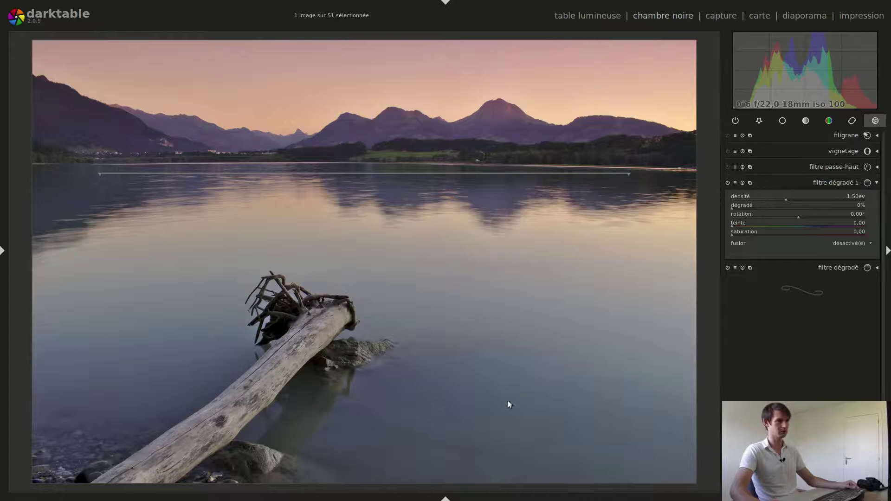
scroll(739, 196, down, 2)
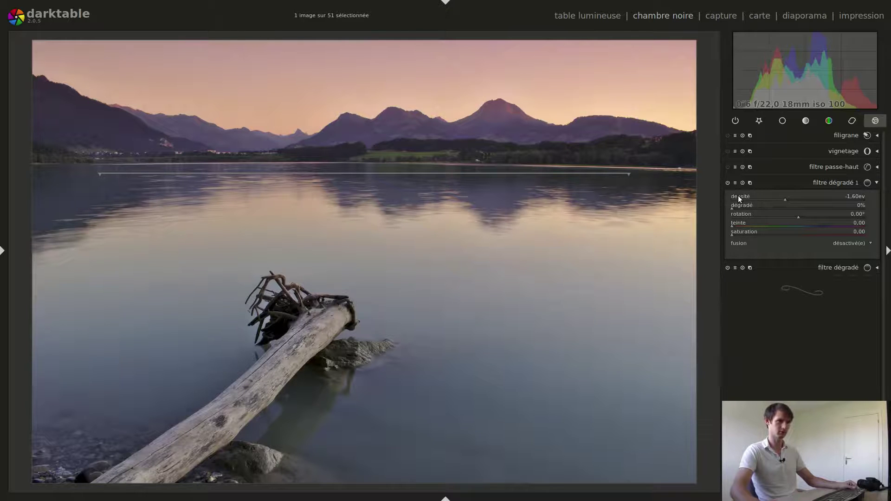
scroll(738, 196, up, 1)
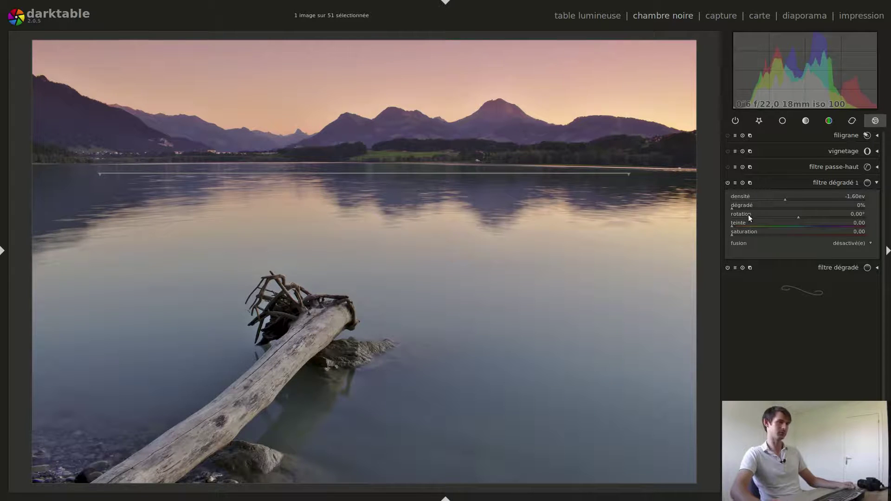
Tint the water blue in filtre dégradé 1 with teinte 0,58 and saturation 0,67.
drag(740, 225, 810, 222)
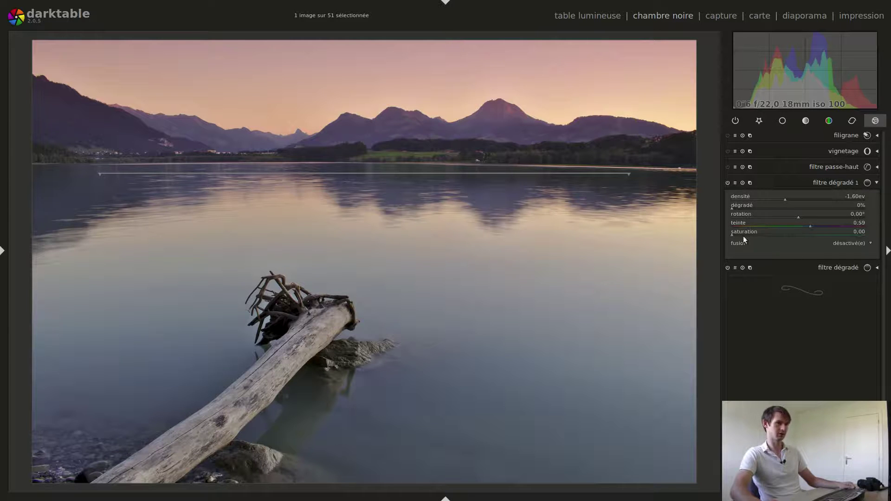
drag(737, 232, 803, 227)
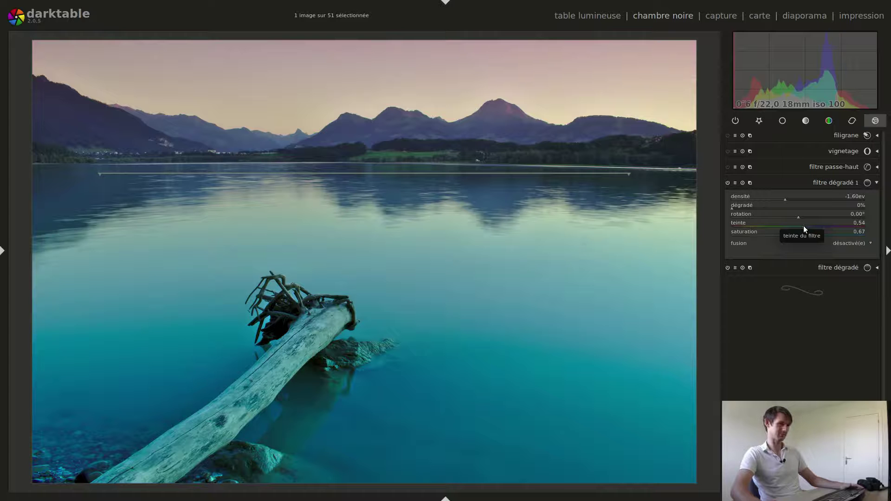
scroll(803, 225, up, 8)
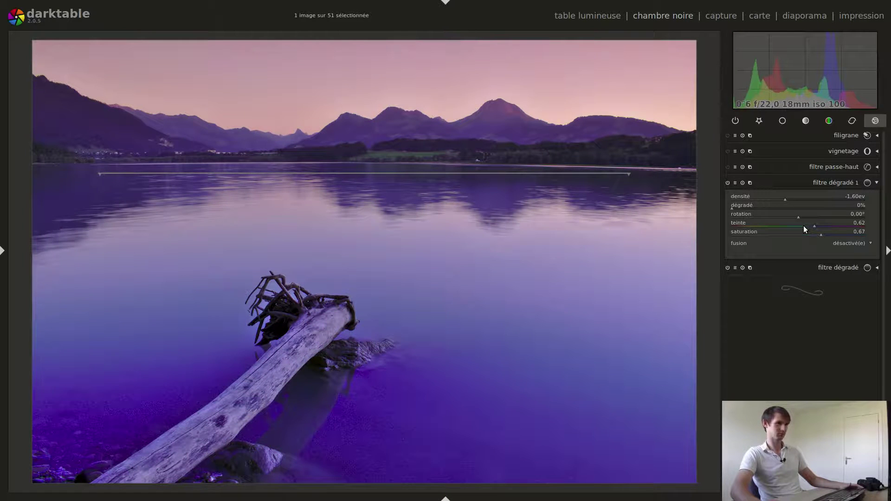
scroll(803, 226, down, 2)
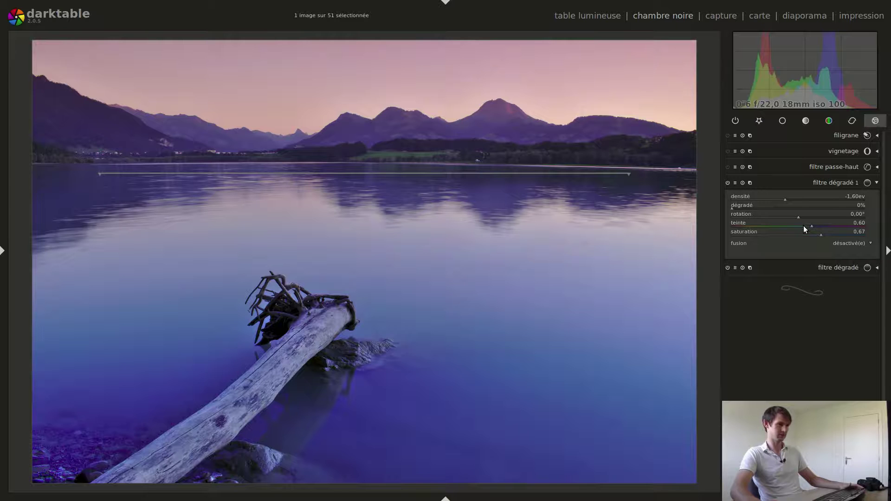
scroll(804, 229, down, 1)
scroll(808, 225, up, 1)
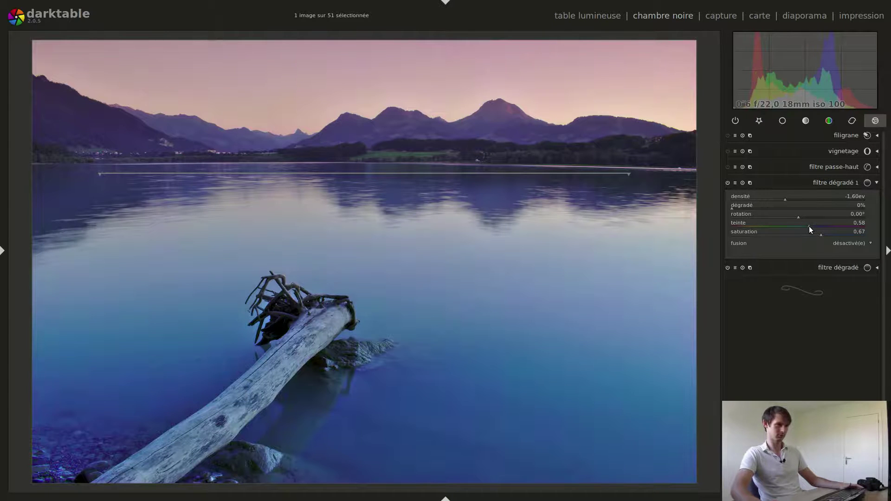
scroll(810, 229, down, 2)
scroll(808, 226, down, 1)
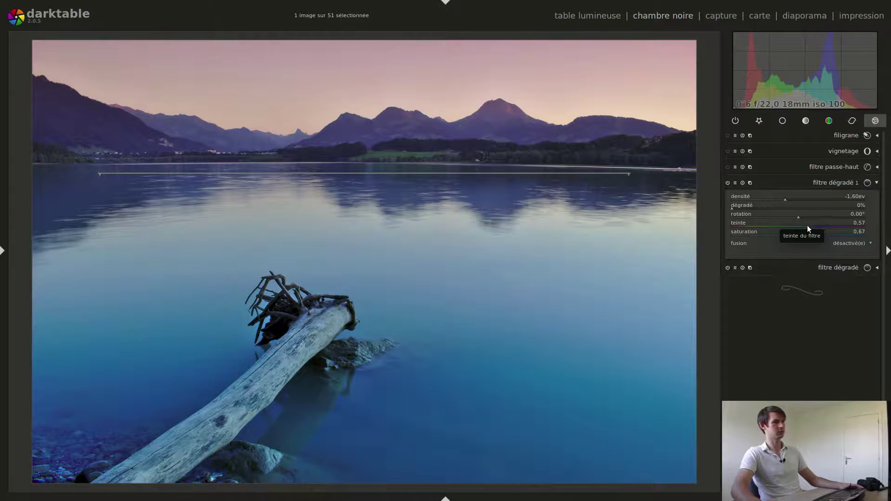
scroll(808, 228, up, 1)
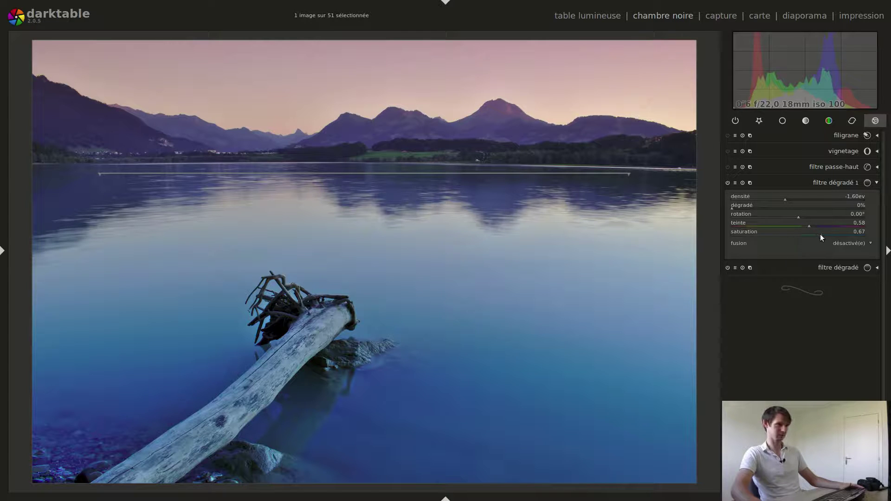
Reduce the saturation of filtre dégradé 1 to 0,35 and collapse the module.
drag(820, 234, 770, 233)
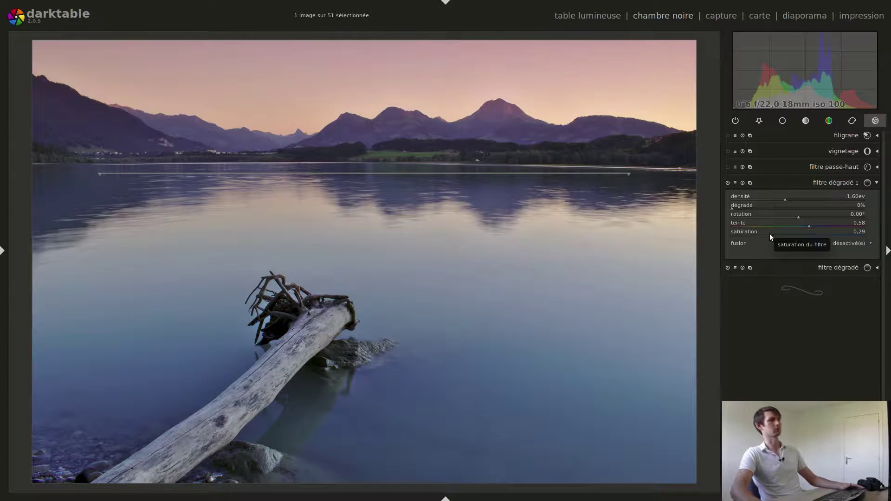
scroll(769, 233, up, 4)
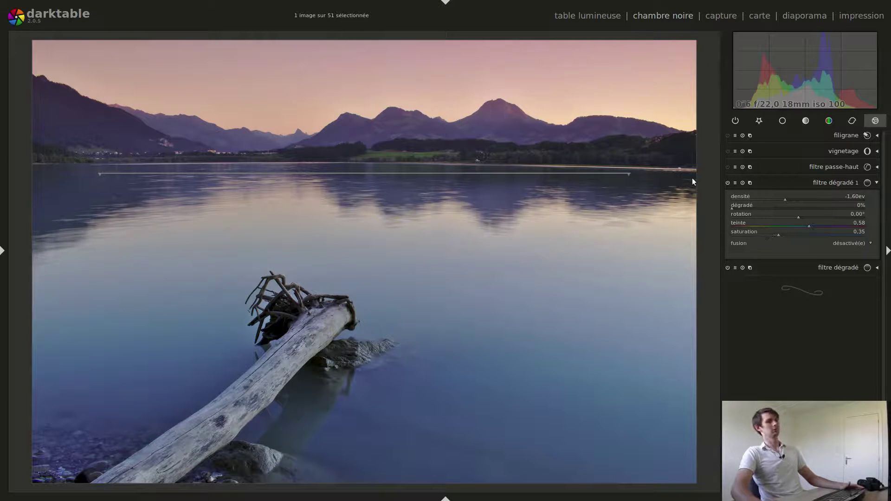
click(831, 184)
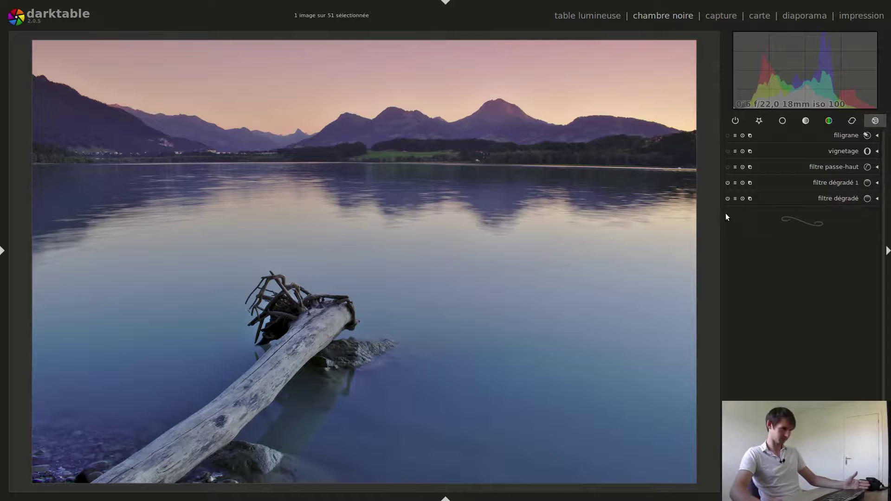
Remove the two dark spots in the water left of the driftwood with circular corrections in correction des taches.
click(761, 121)
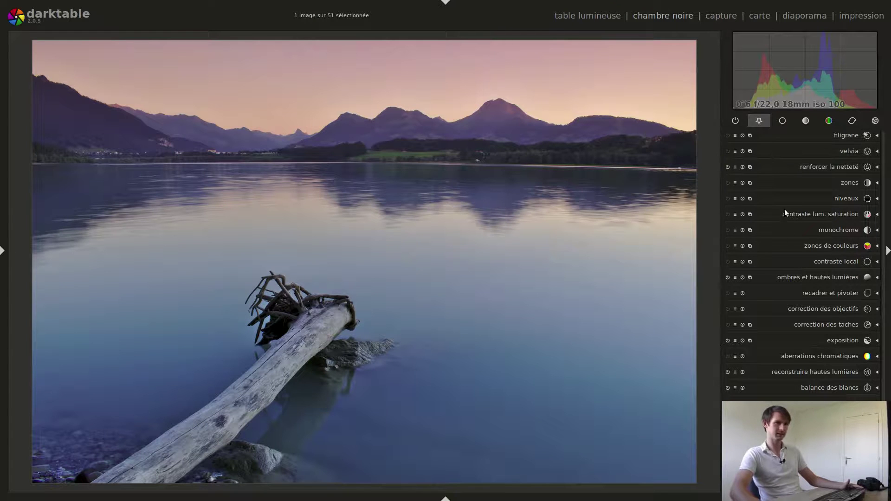
scroll(147, 395, up, 3)
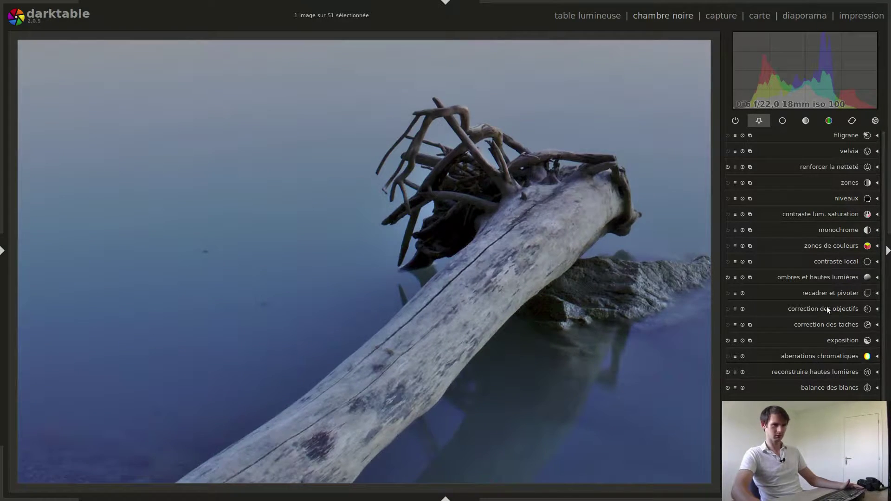
click(834, 324)
click(853, 340)
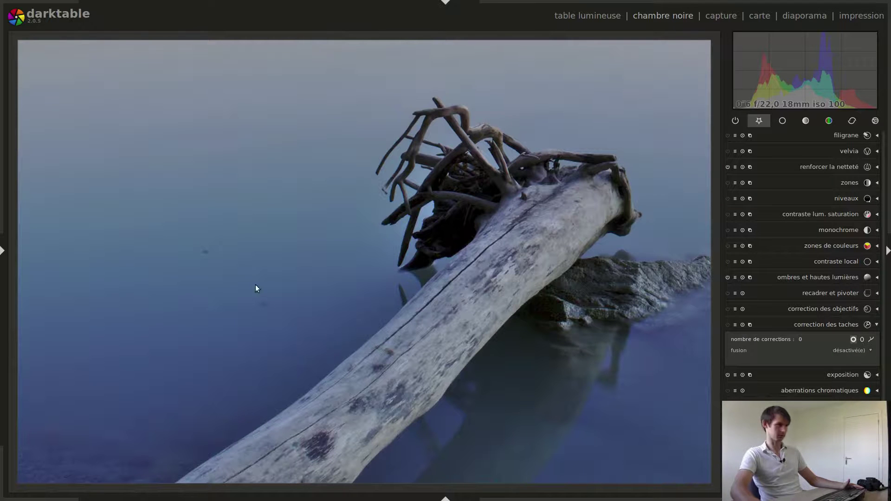
click(264, 303)
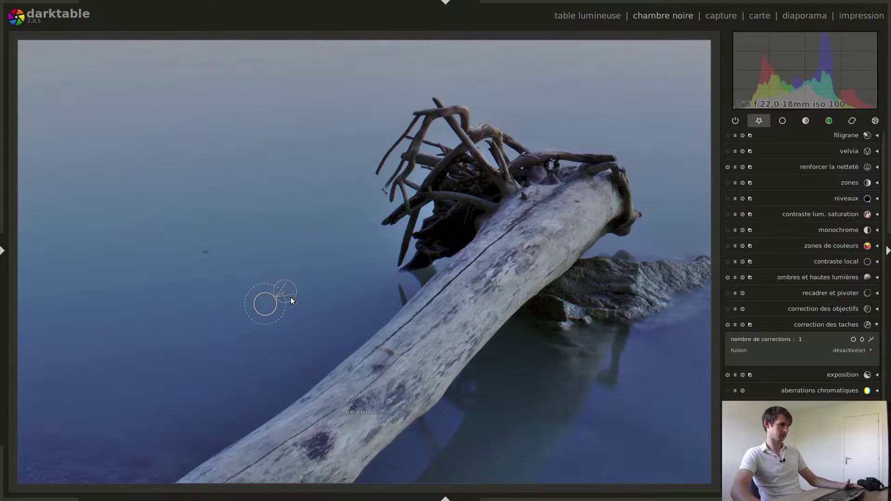
click(853, 339)
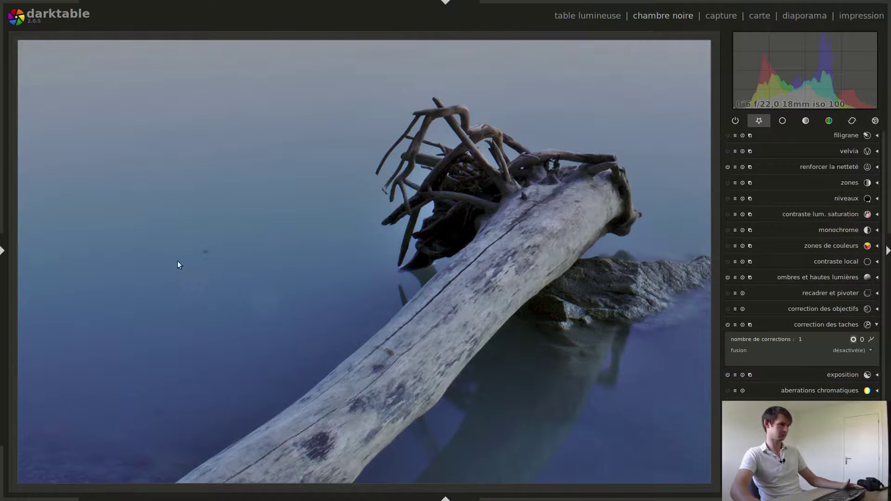
click(207, 254)
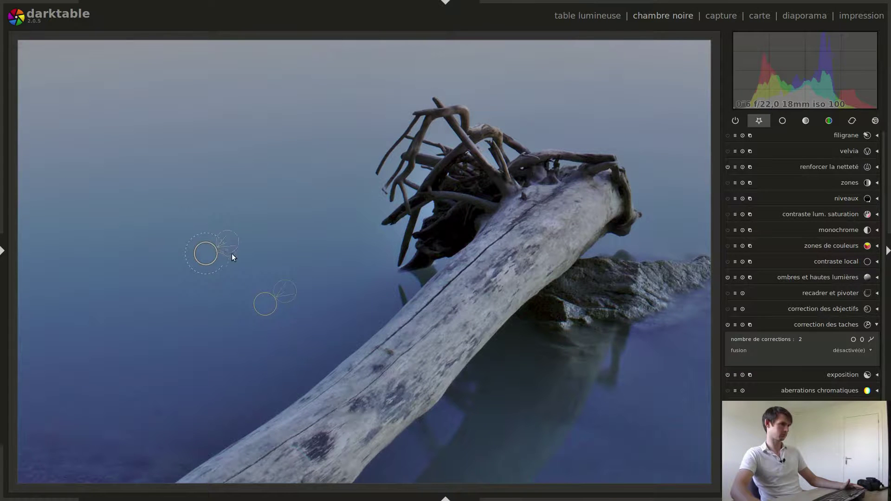
scroll(252, 261, down, 3)
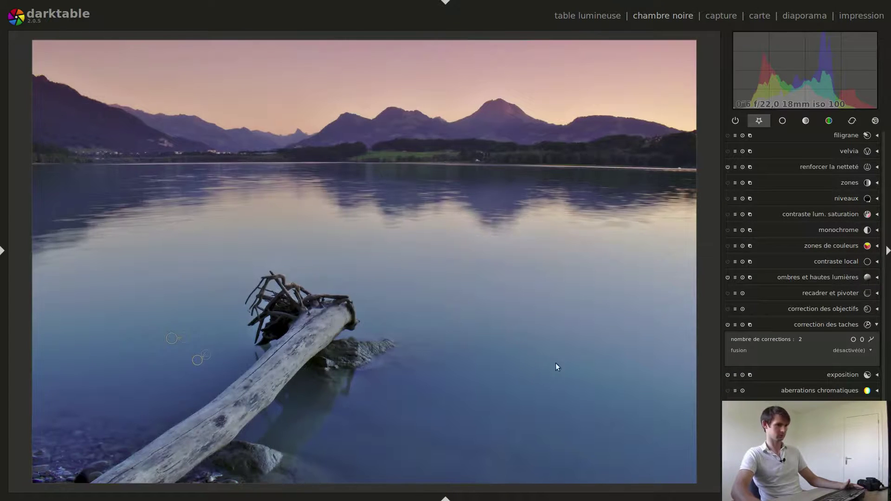
scroll(592, 460, up, 4)
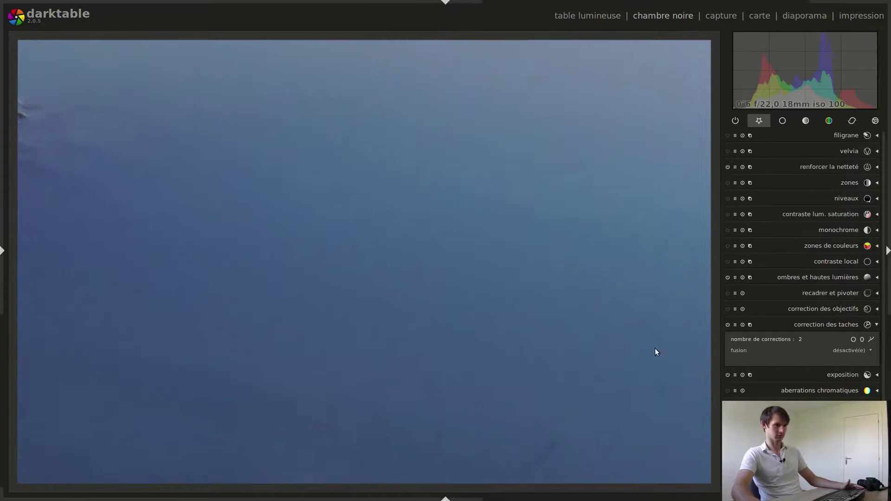
Remove two spots in the water right of the driftwood with an elliptical correction, its source placed beside it, and a circular correction.
click(862, 339)
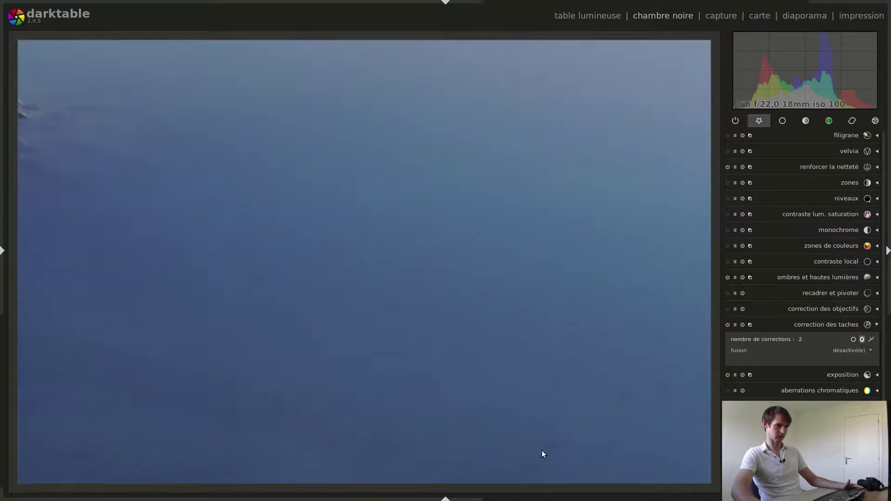
click(548, 428)
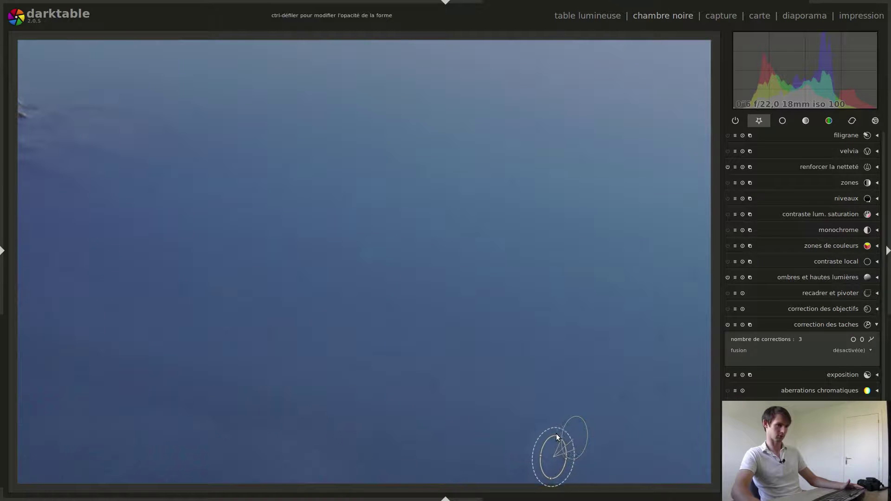
drag(577, 436, 589, 458)
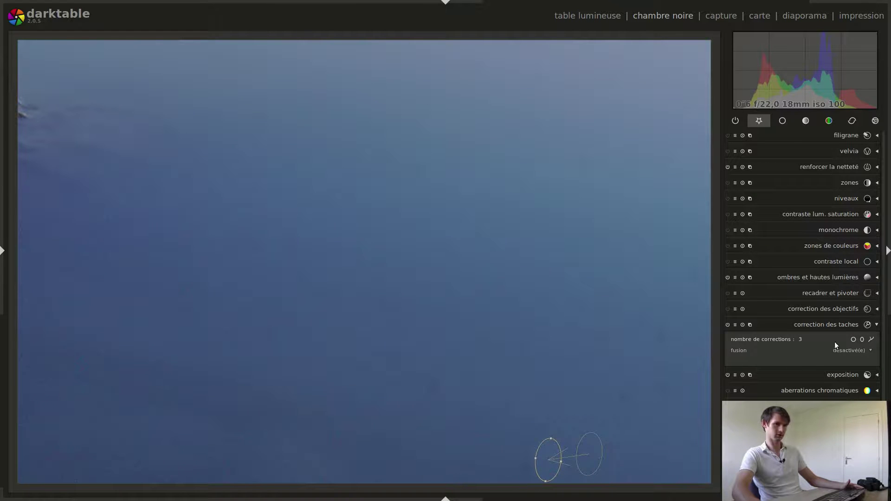
click(852, 340)
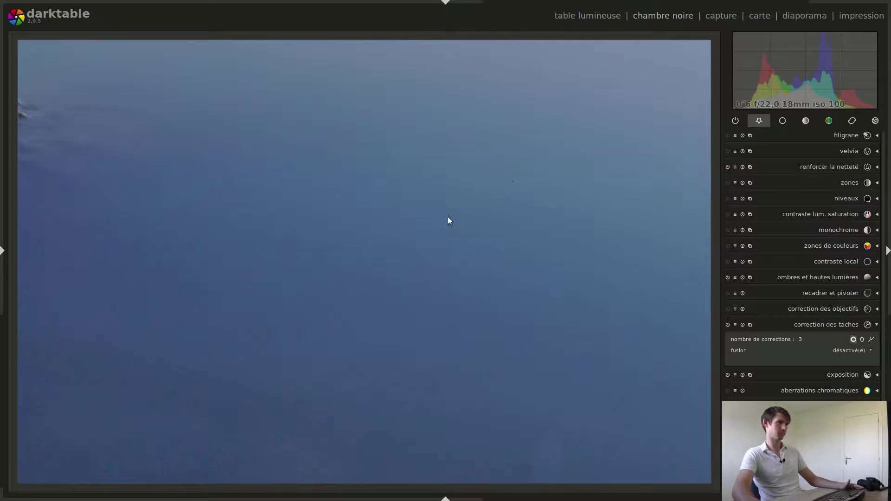
click(513, 183)
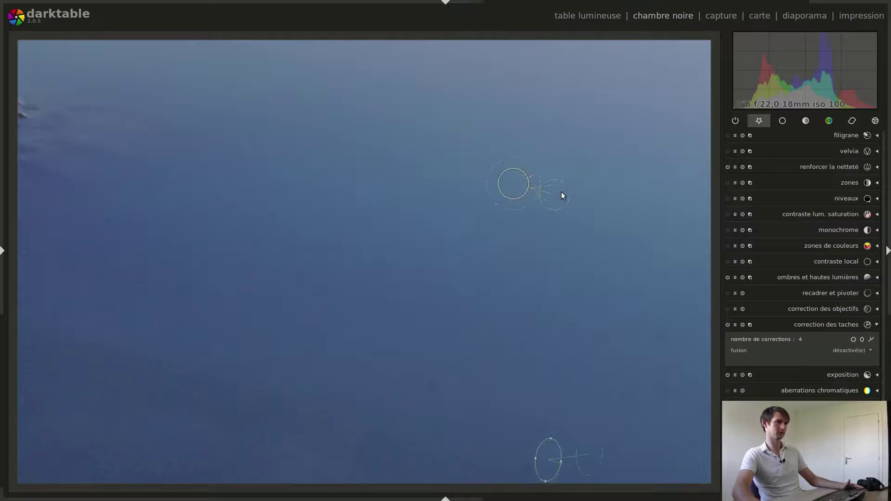
Remove the dark spot in the sky above the mountains with a circular correction sourced from the sky beside it, and collapse correction des taches.
scroll(287, 156, down, 3)
scroll(230, 93, up, 3)
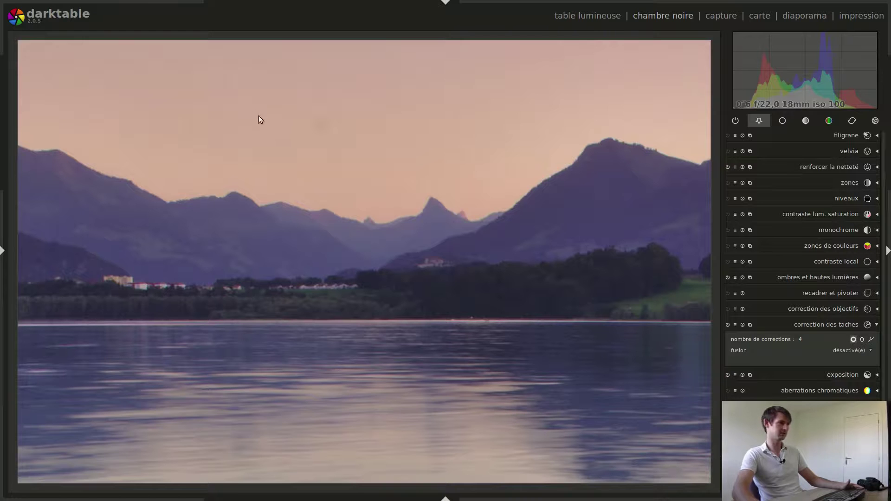
click(324, 130)
drag(380, 129, 392, 130)
scroll(525, 262, down, 1)
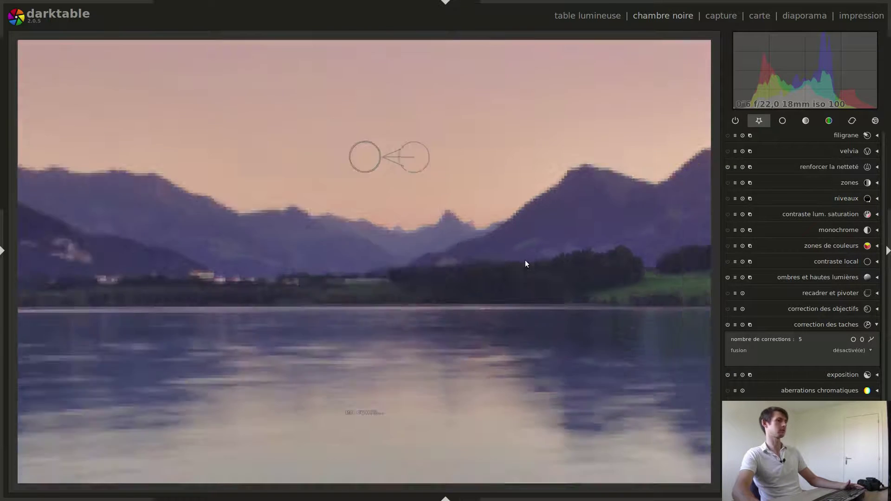
scroll(525, 263, down, 2)
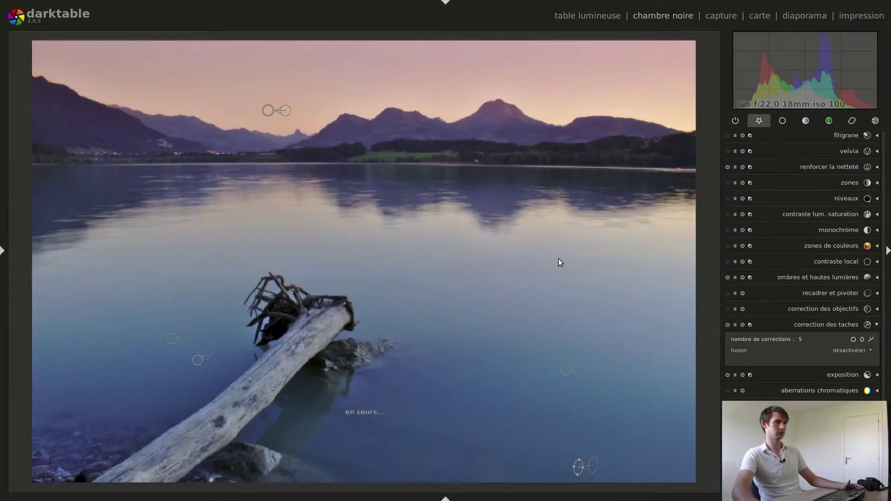
click(839, 324)
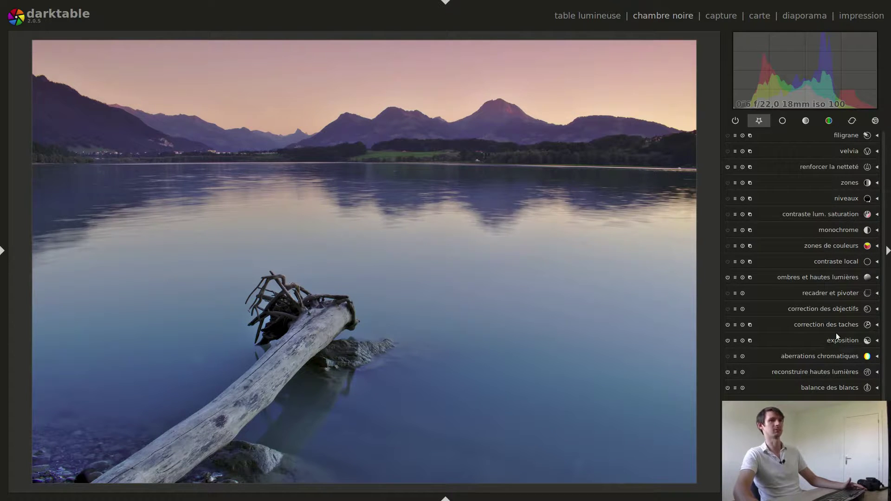
Enable contraste local with granularité 62, contraste 33 and détail 0,330.
click(834, 262)
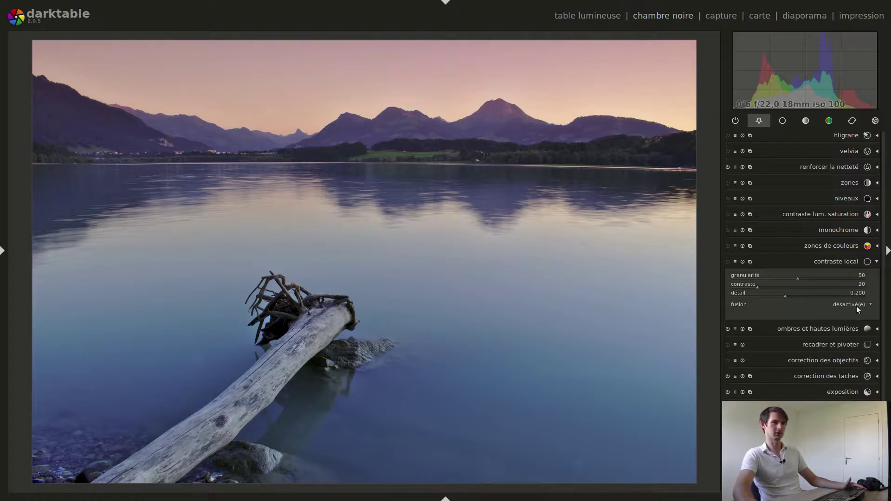
scroll(757, 289, up, 20)
scroll(755, 278, up, 12)
Limit contraste local to a masque dessiné and brush over the driftwood, the adjoining rocks and the stony shore.
click(852, 303)
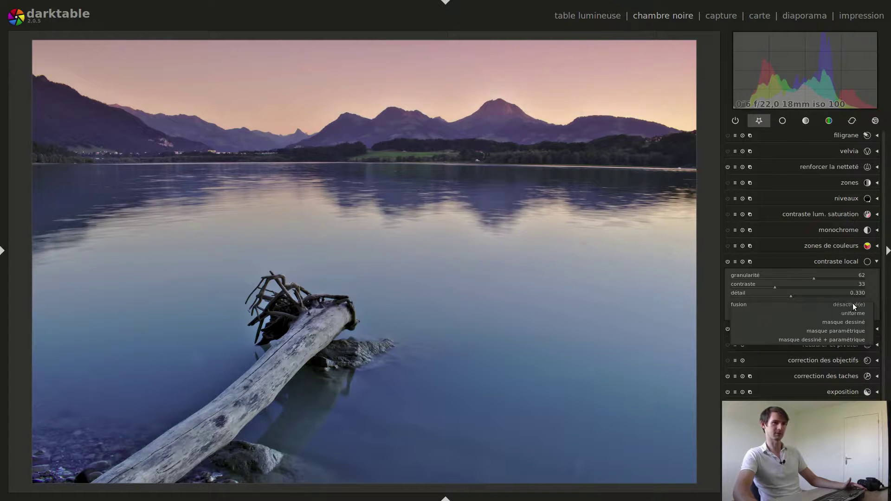
click(851, 323)
click(832, 292)
scroll(287, 327, down, 5)
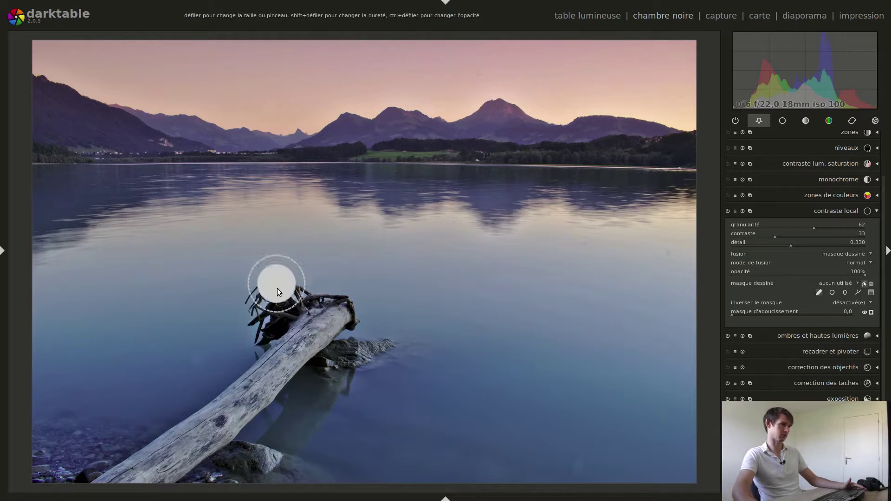
mouse_move(280, 307)
mouse_down()
mouse_move(273, 288)
mouse_move(266, 313)
mouse_up()
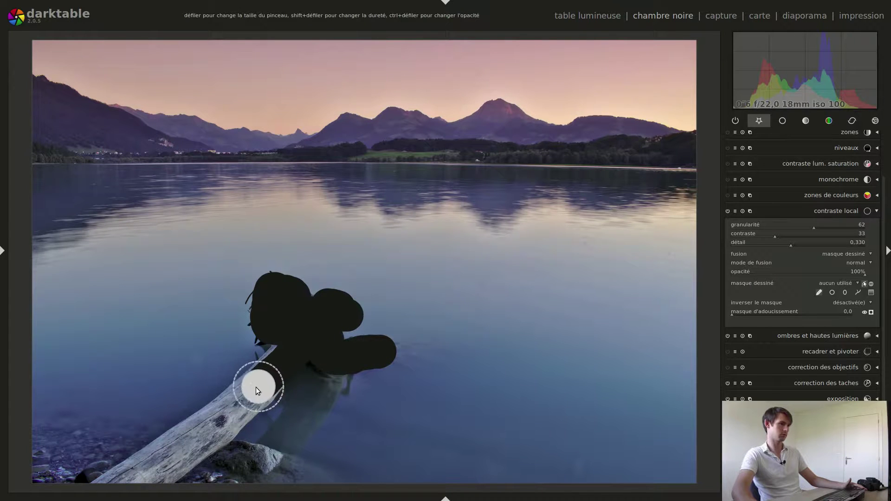
mouse_move(46, 450)
mouse_down()
mouse_move(233, 473)
mouse_move(37, 442)
mouse_move(132, 466)
mouse_move(216, 439)
mouse_up()
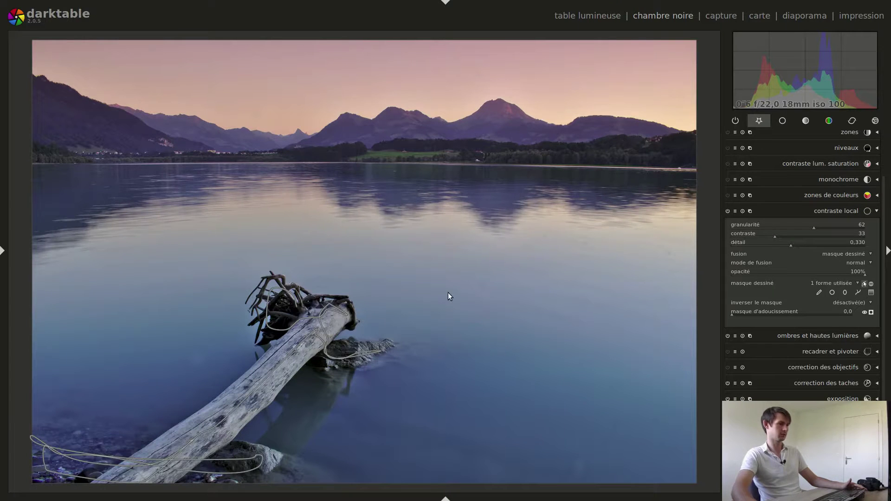
Add a smaller brush stroke to the contraste local mask along the whole mountain ridge line.
click(819, 292)
scroll(556, 134, down, 4)
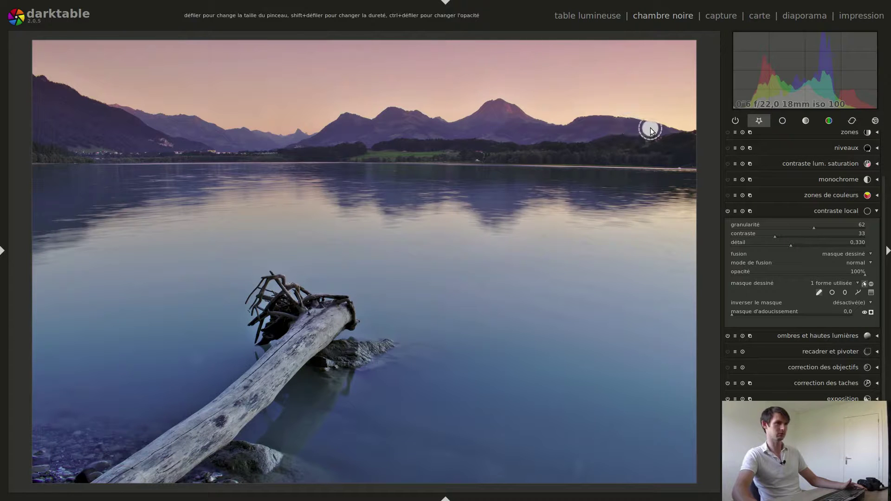
drag(652, 126, 623, 126)
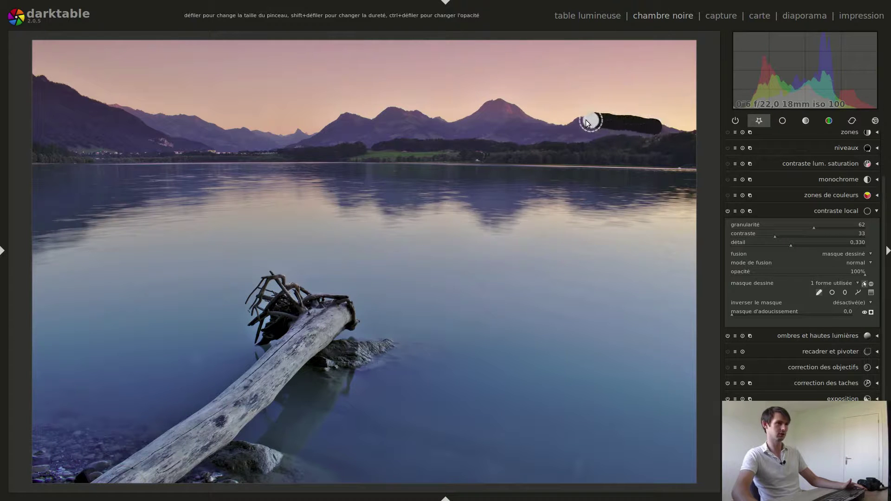
drag(562, 131, 531, 123)
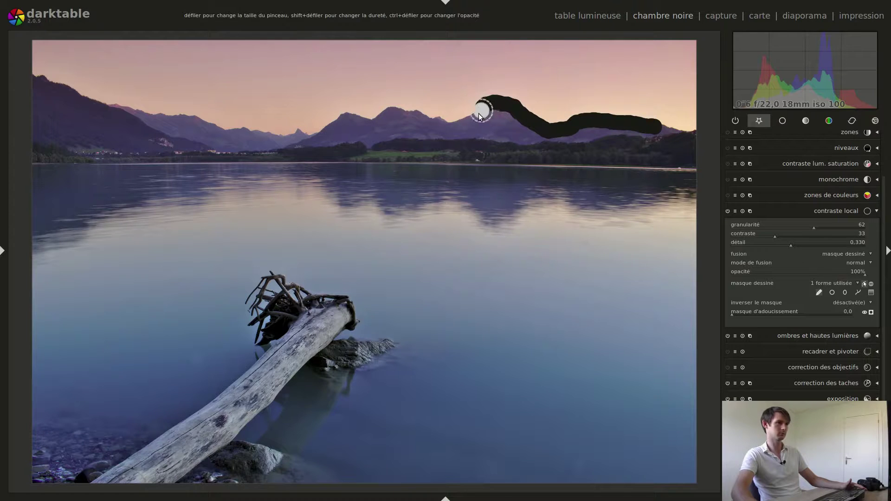
drag(416, 119, 394, 115)
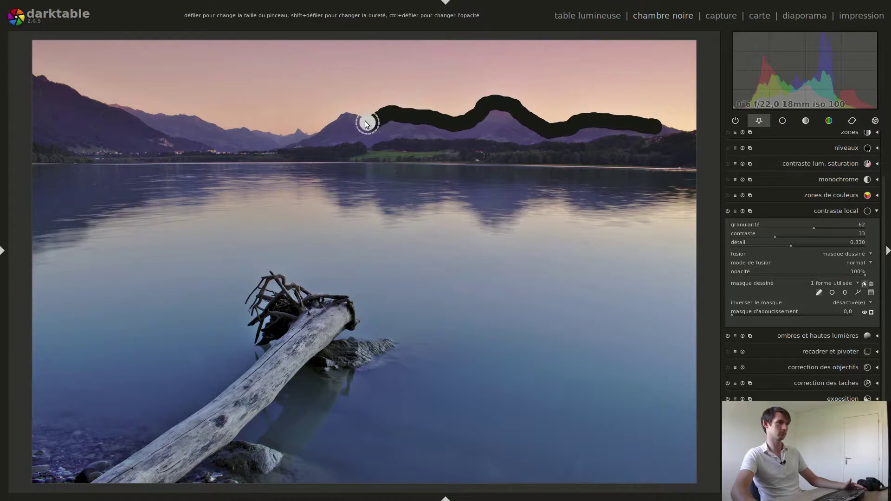
mouse_move(260, 133)
mouse_down()
mouse_move(213, 131)
mouse_move(95, 97)
mouse_up()
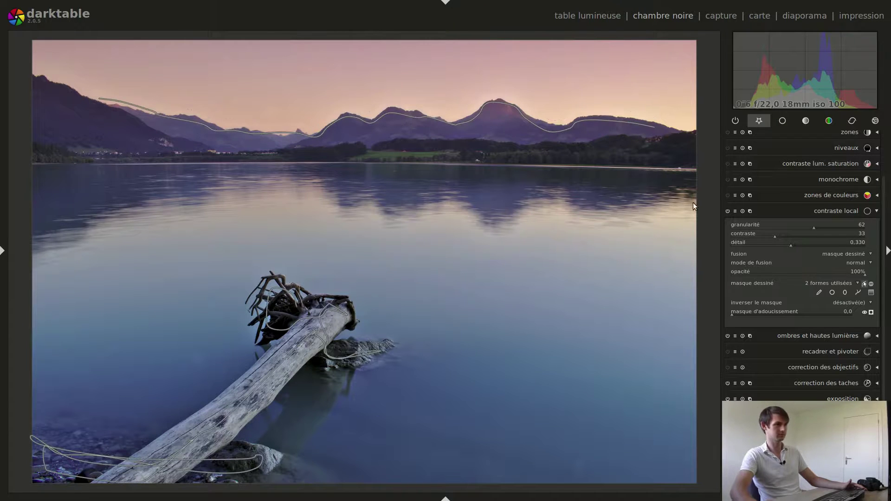
Brush the mountain slopes below the ridge into the contraste local mask and hide the mask outlines.
click(819, 292)
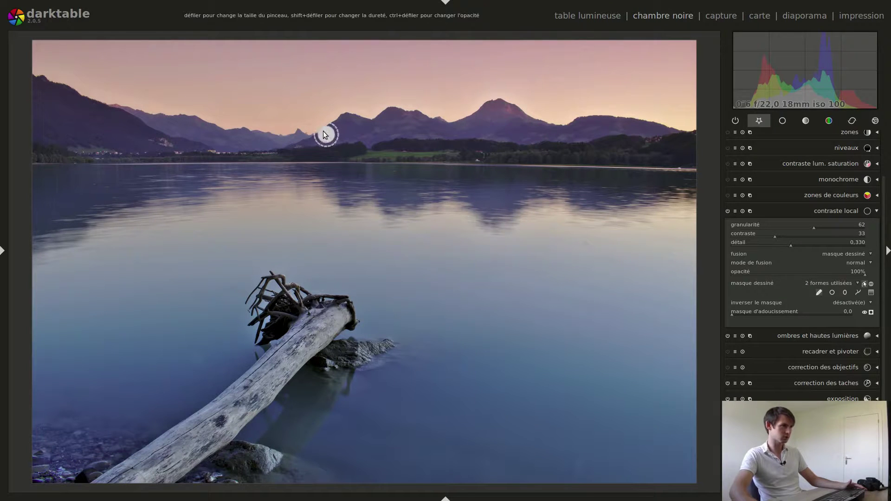
mouse_move(324, 136)
mouse_down()
mouse_move(600, 132)
mouse_move(659, 121)
mouse_up()
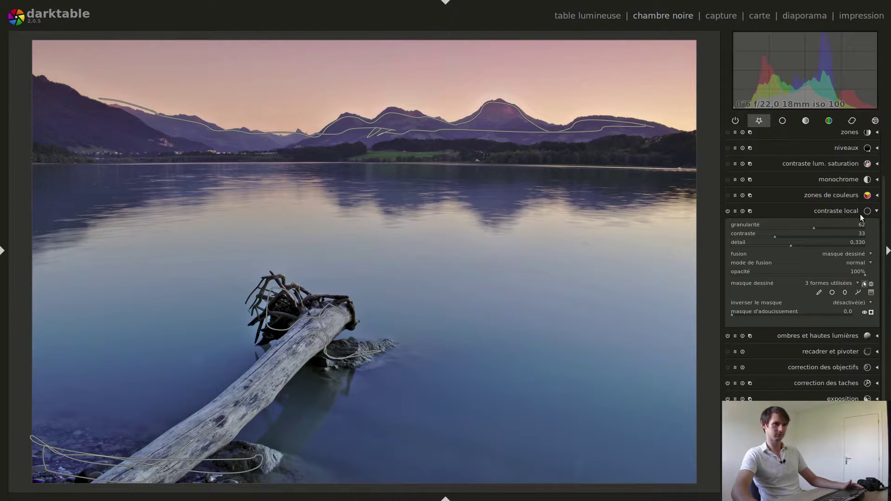
click(863, 284)
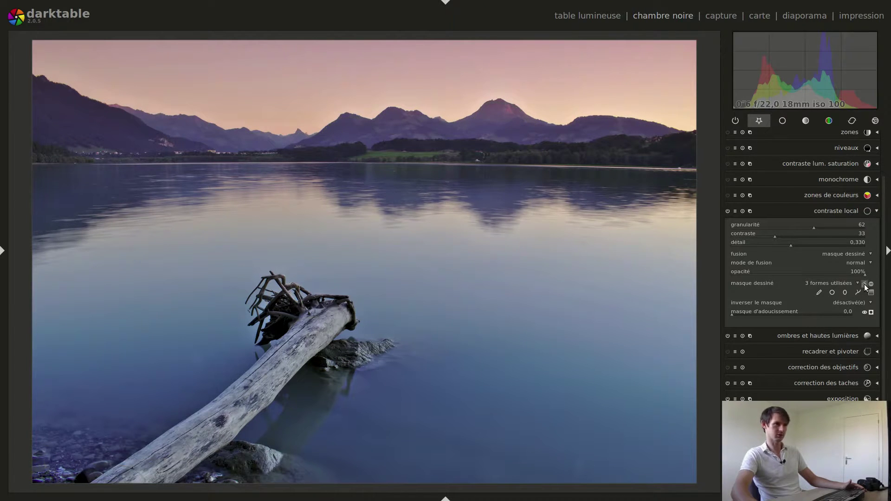
Compare the photo with and without contraste local, leave it enabled and collapse the module.
click(727, 211)
click(727, 211)
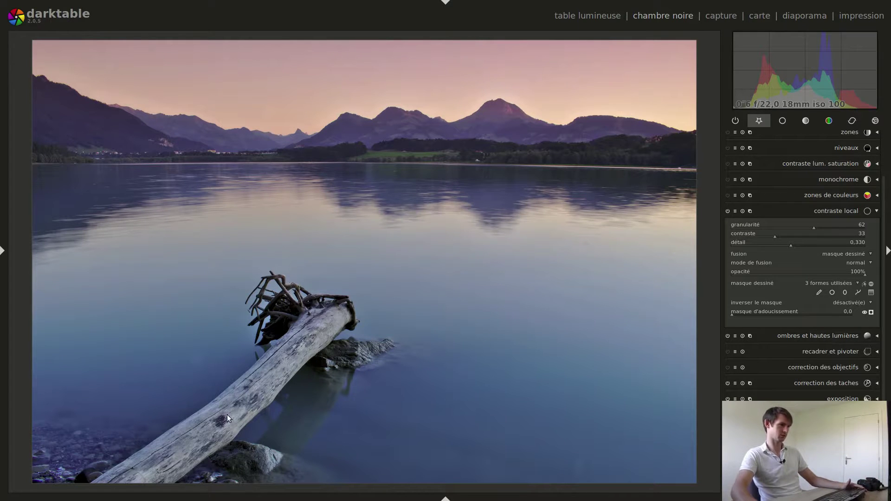
click(727, 211)
click(727, 212)
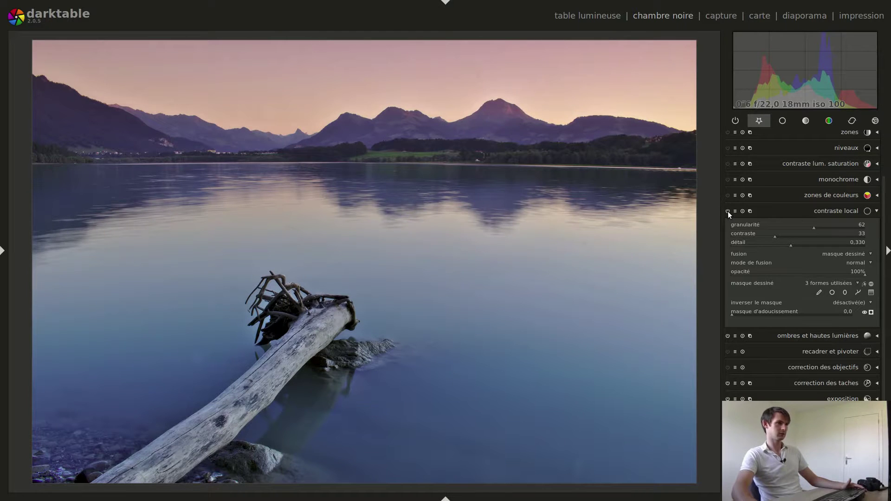
click(728, 211)
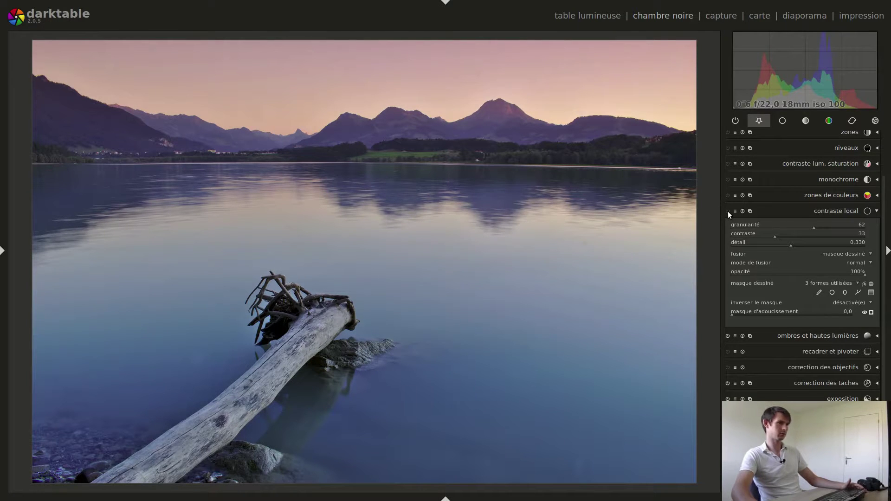
click(728, 211)
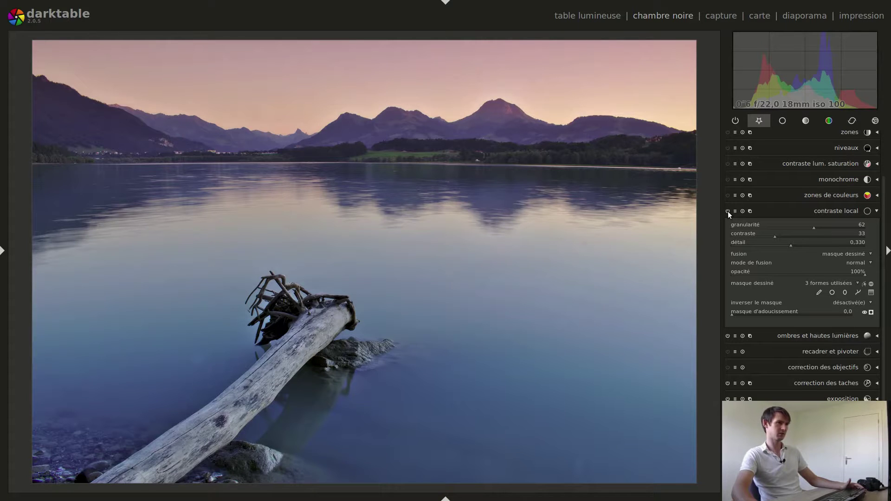
click(727, 211)
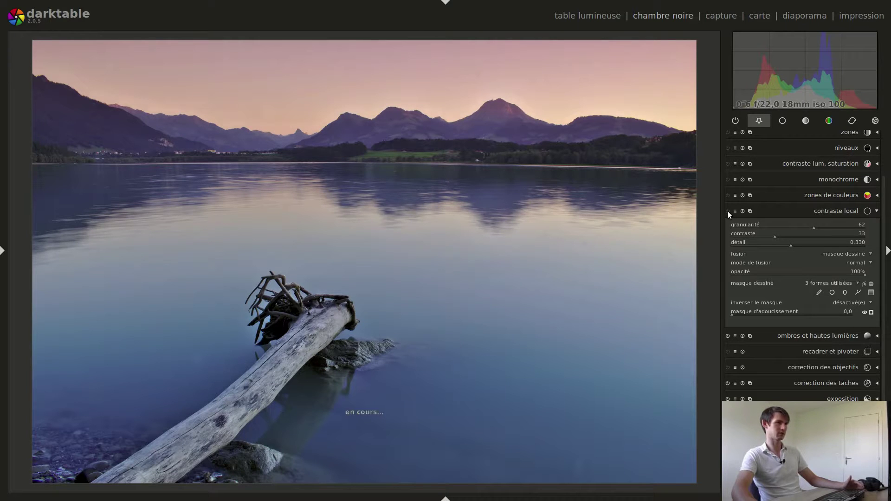
click(727, 211)
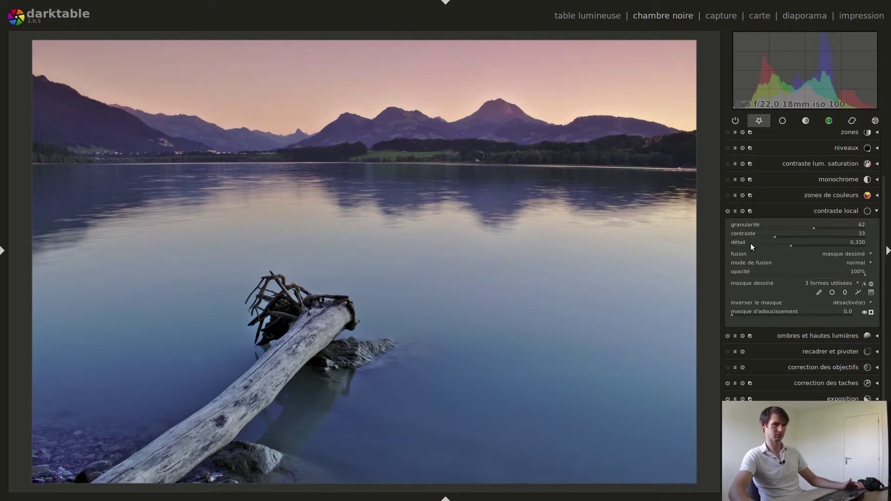
click(842, 210)
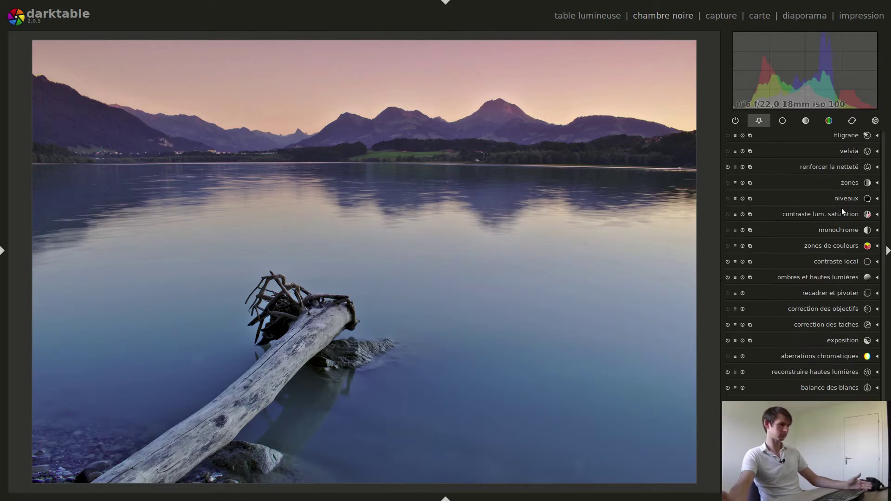